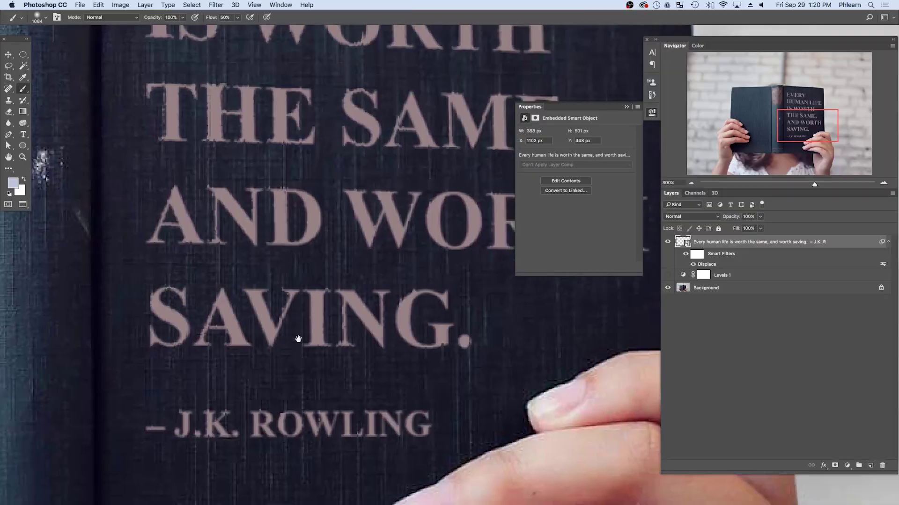
Compare the book-cover lettering with its Displace smart filter off and on, and examine the finished blend with the cloth.
scroll(292, 396, "up", 10)
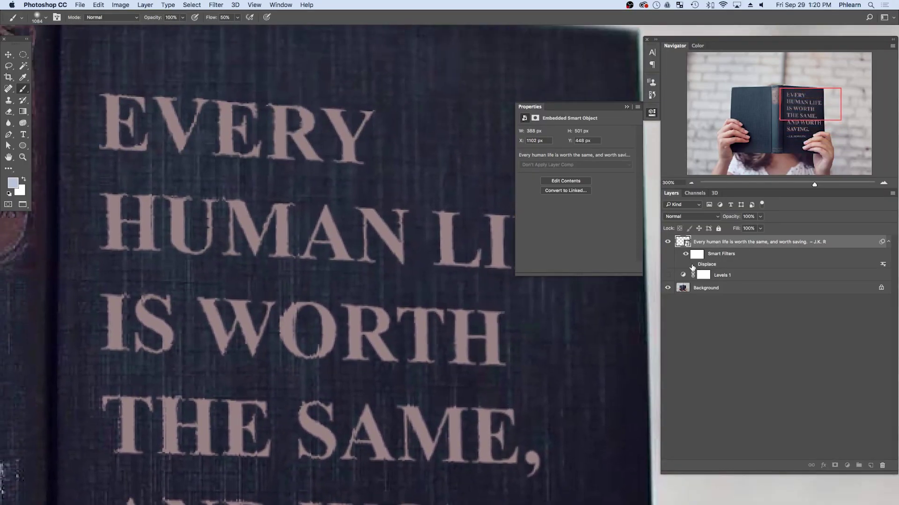
left_click(694, 265)
left_click(695, 265)
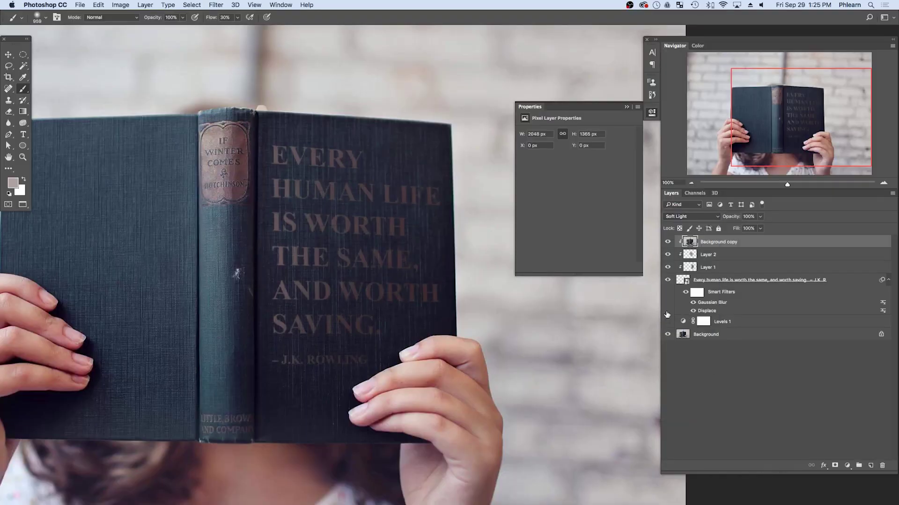
left_click_drag(317, 224, 395, 224)
key("super+equal")
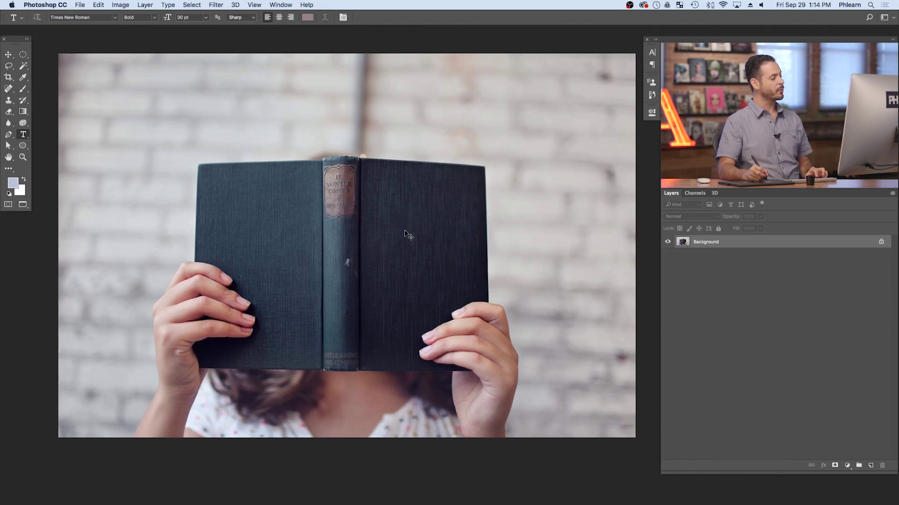
Copy the quote and its J.K. Rowling attribution from the TextEdit document into a paragraph text box on the blank book cover in Photoshop.
key("super+Tab")
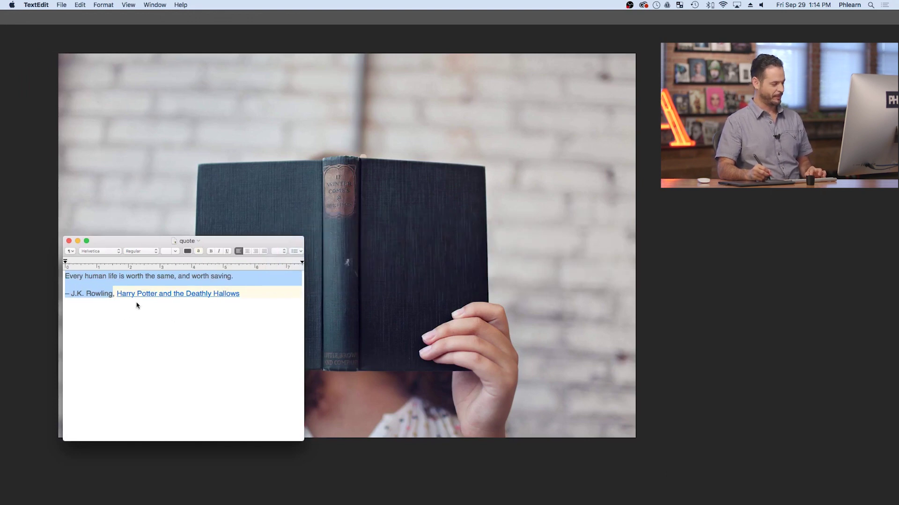
left_click(660, 262)
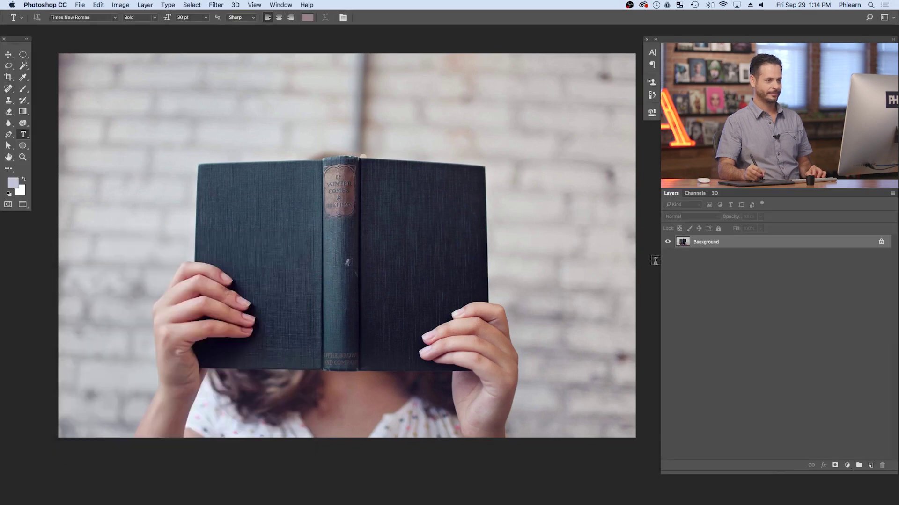
left_click_drag(370, 170, 464, 341)
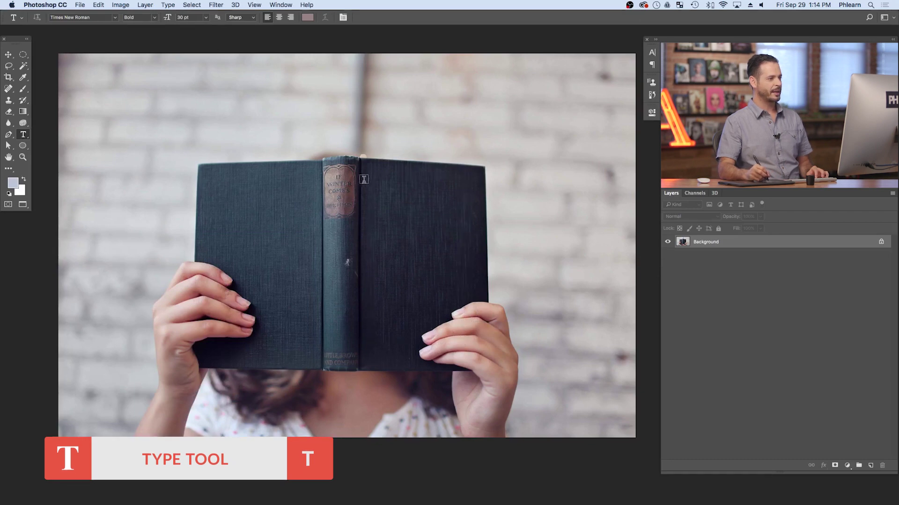
left_click_drag(364, 176, 482, 360)
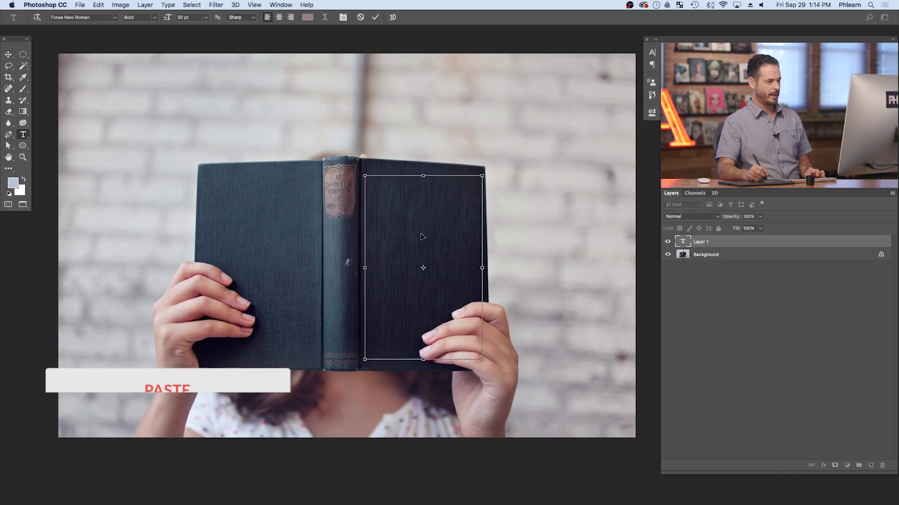
type("EVERY HUMAN LIFE IS WORTH THE SAME, AND WORTH SAVING. - J.K. ROWLING")
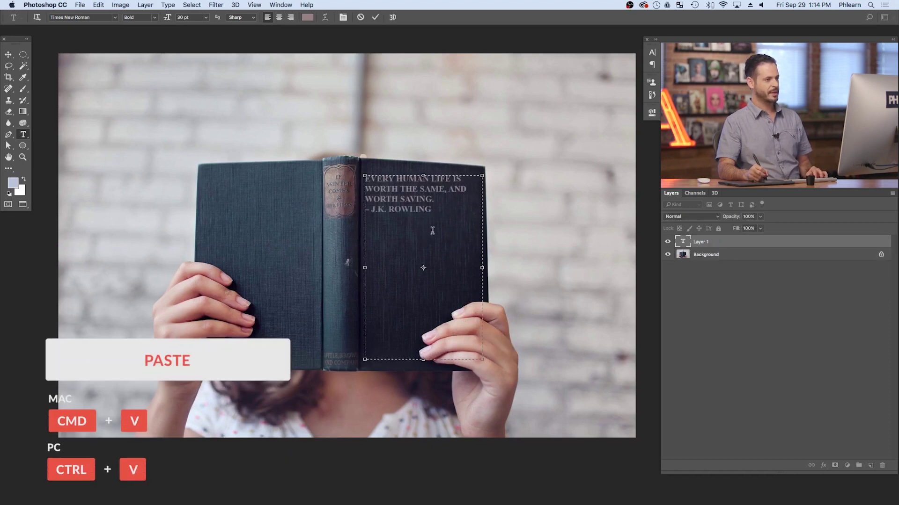
left_click(375, 18)
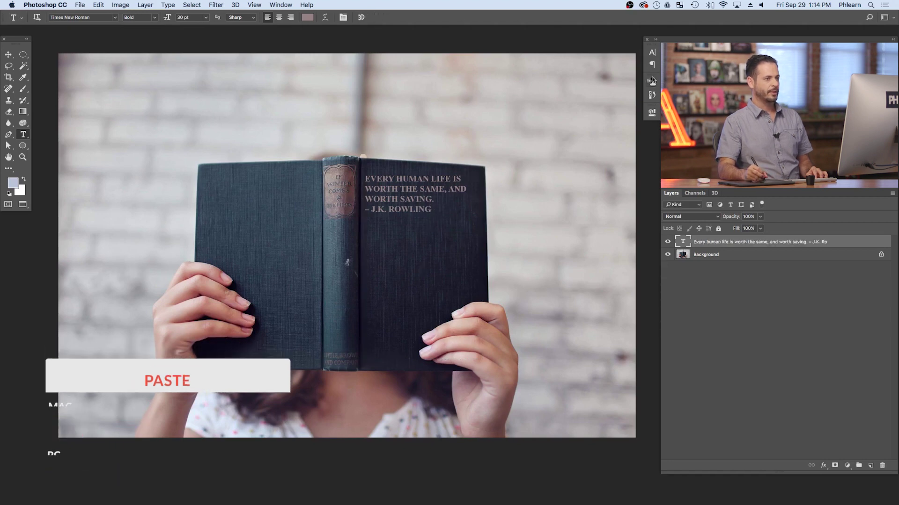
Set the font size of the whole quote text layer to 59 pt.
left_click(651, 53)
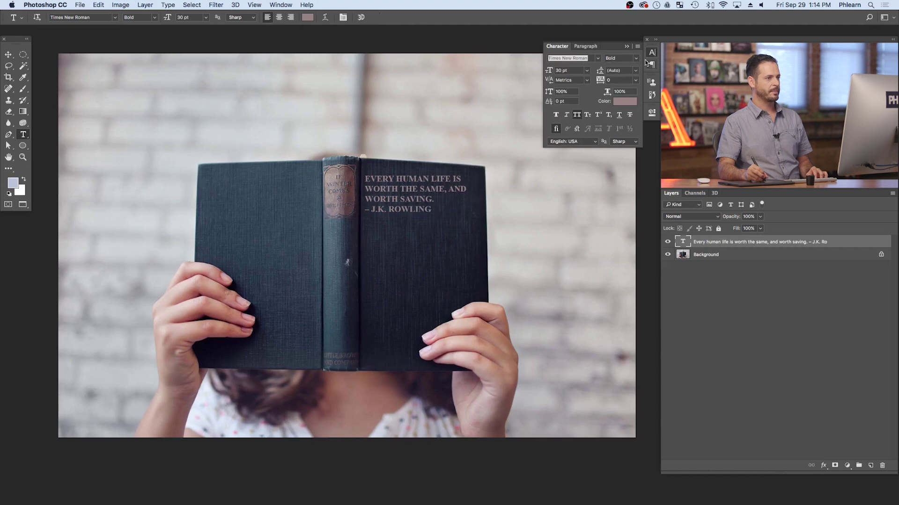
left_click(283, 5)
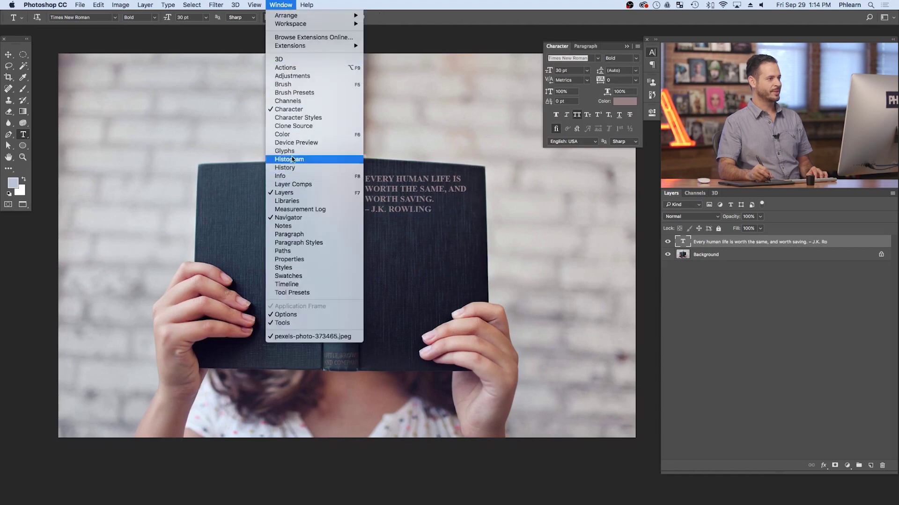
left_click(529, 156)
left_click_drag(547, 73, 555, 70)
left_click(586, 46)
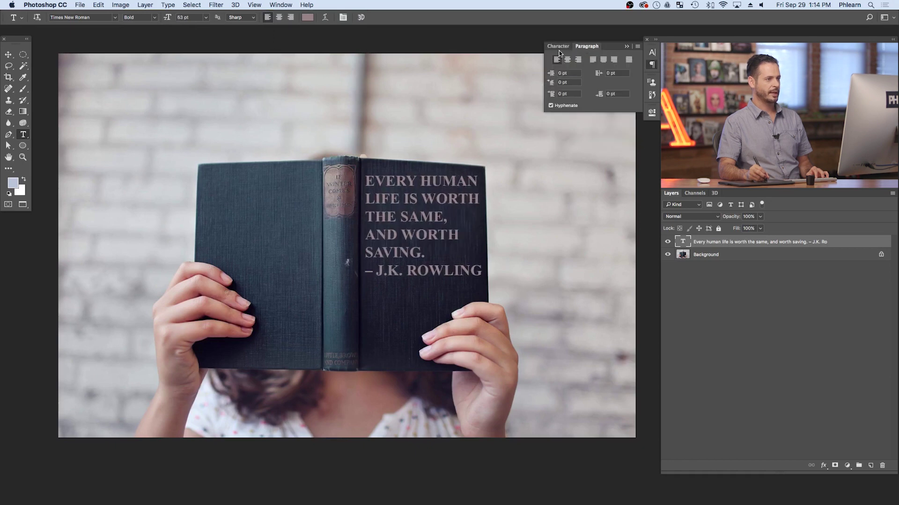
left_click(558, 47)
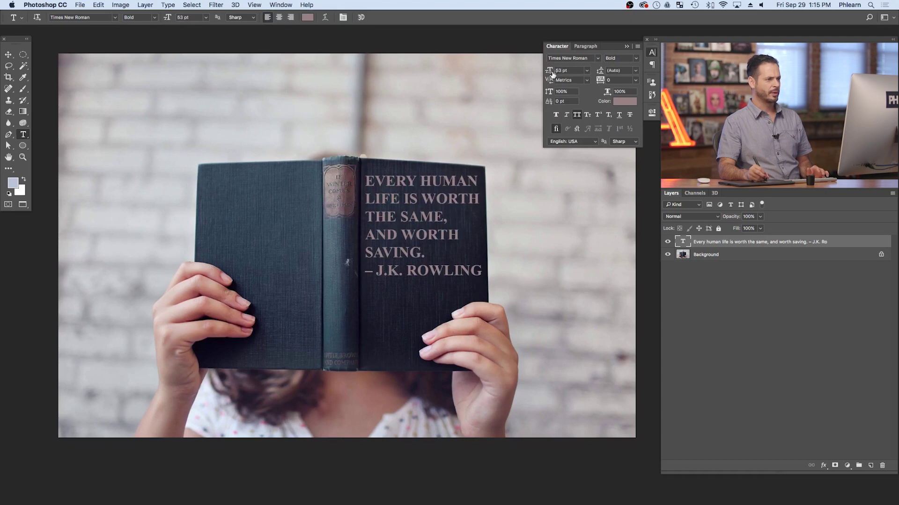
left_click_drag(550, 70, 553, 71)
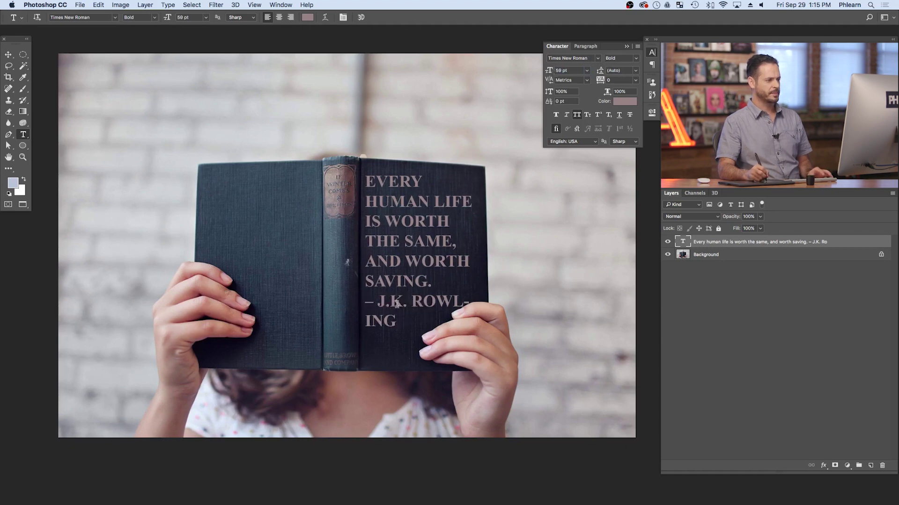
Reduce the "– J.K. ROWLING" line to 26 pt and add a gap between it and the quote.
left_click_drag(397, 323, 357, 306)
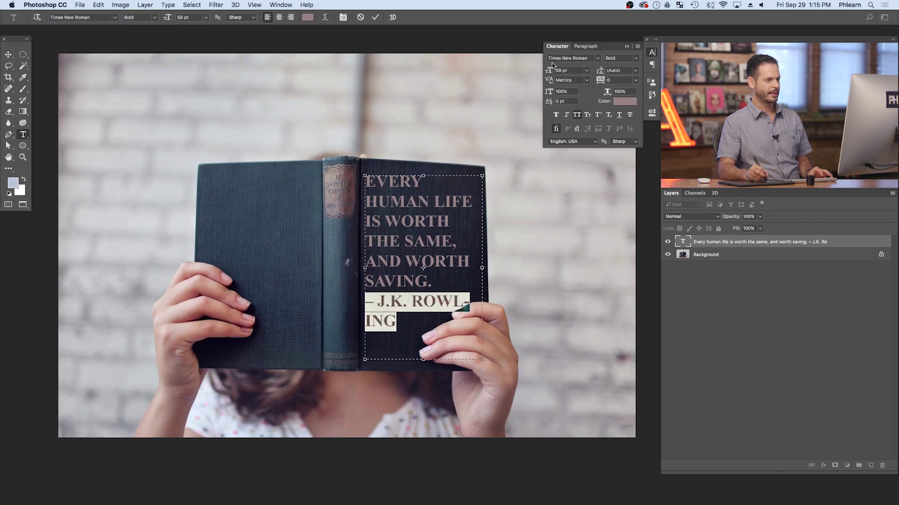
left_click_drag(547, 71, 534, 71)
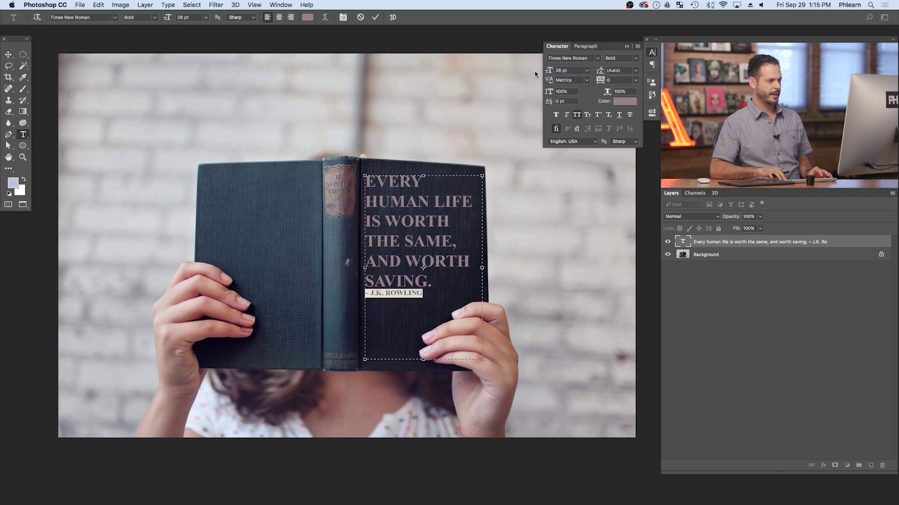
left_click(535, 71)
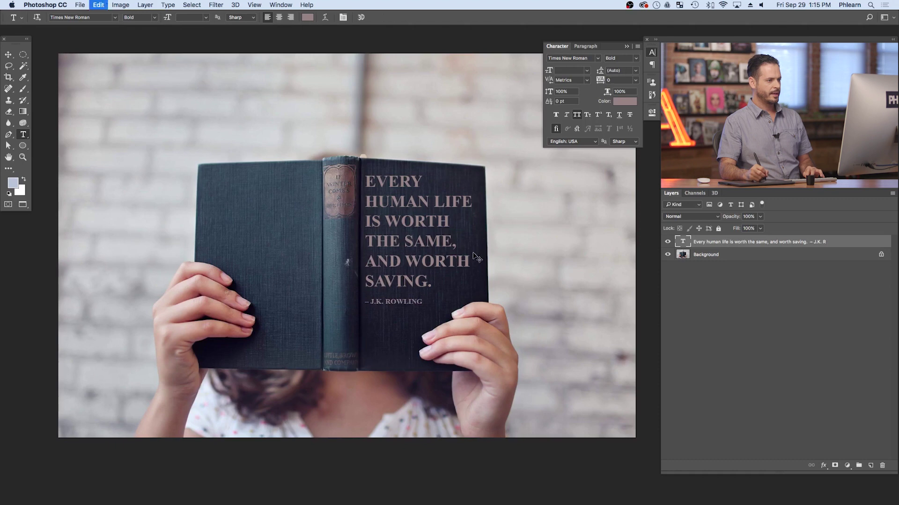
Scale the text block up proportionally to about 103.4%.
key("super+t")
left_click_drag(482, 173, 487, 168)
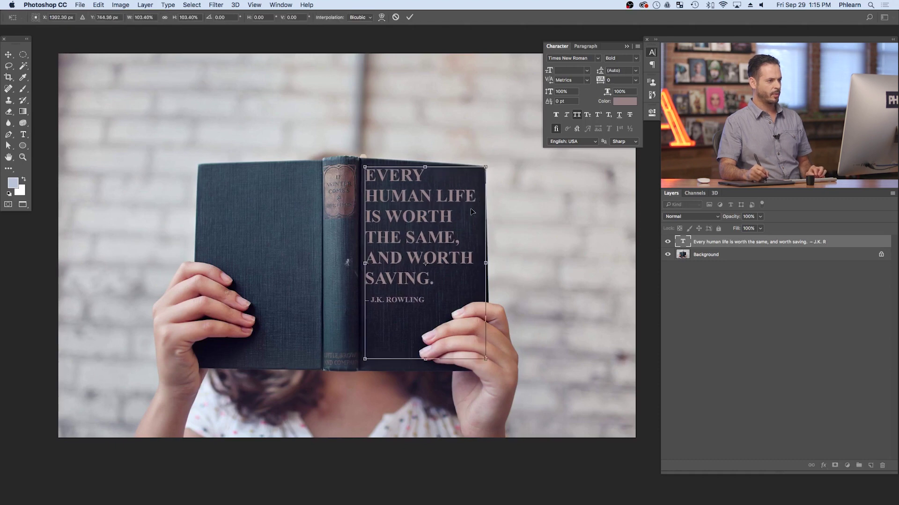
key("Return")
Move the text block lower on the book cover, enlarge it slightly and fine-tune its position.
key("t")
key("v")
left_click_drag(455, 275, 463, 288)
key("ctrl+t")
left_click_drag(492, 178, 494, 175)
key("Return")
left_click_drag(474, 237, 461, 271)
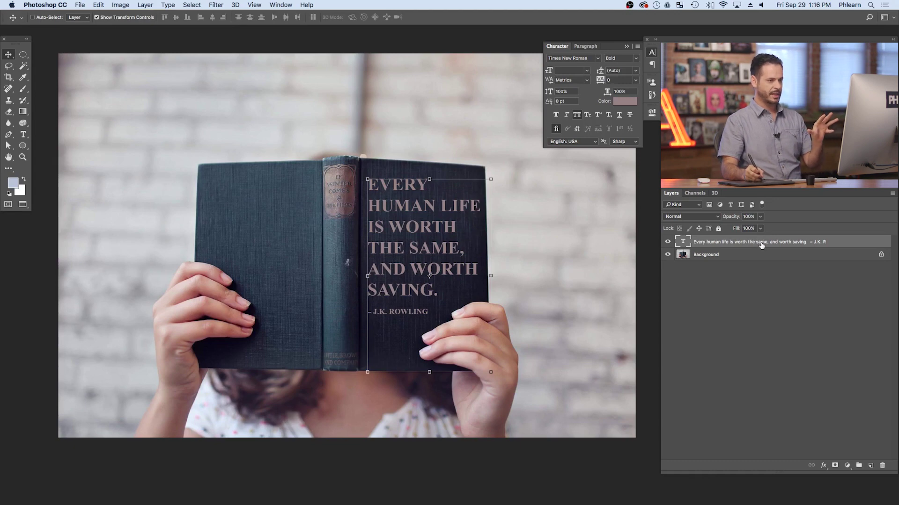
Convert the quote text layer to a smart object.
right_click(839, 242)
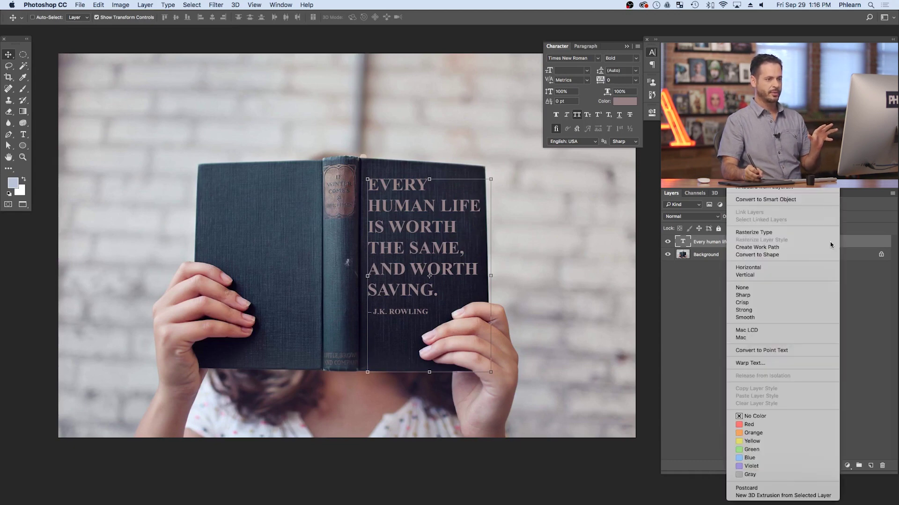
left_click(777, 200)
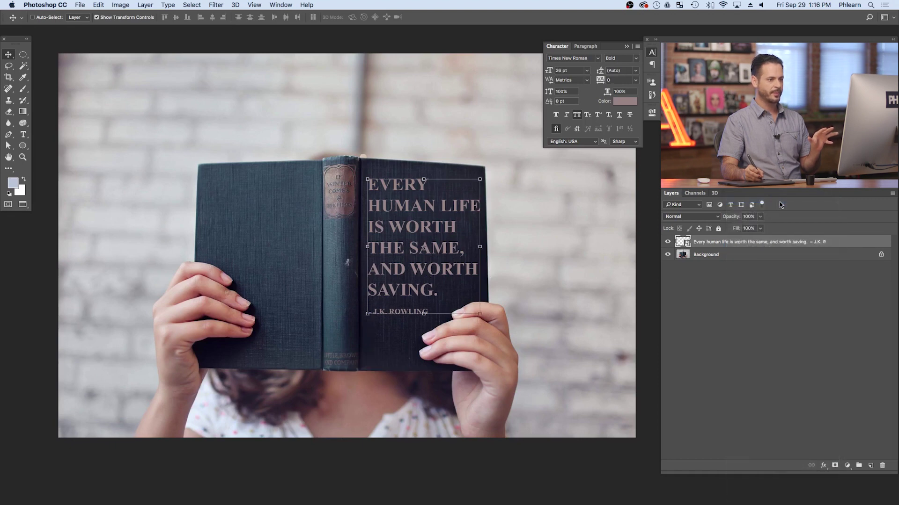
Open the smart object's contents with the embedded color profile and try replacing the quote with "fvfdvfv".
double_click(682, 242)
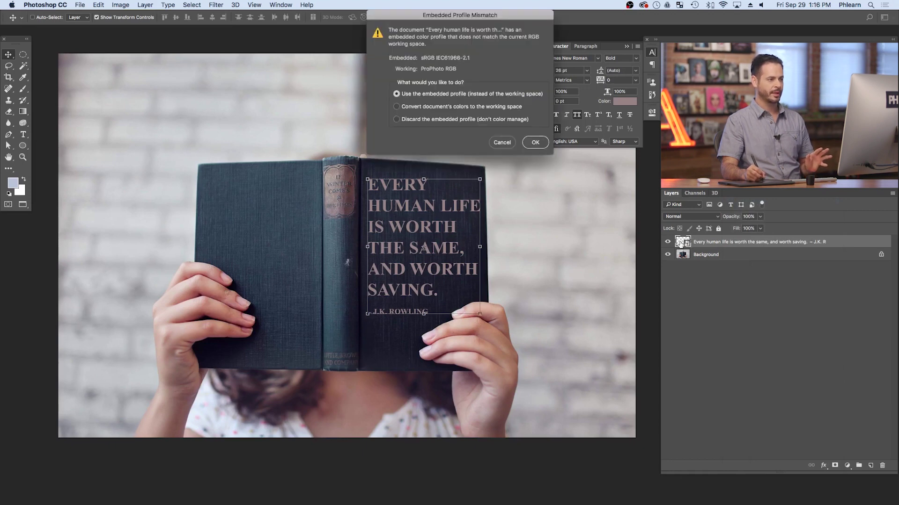
left_click(534, 141)
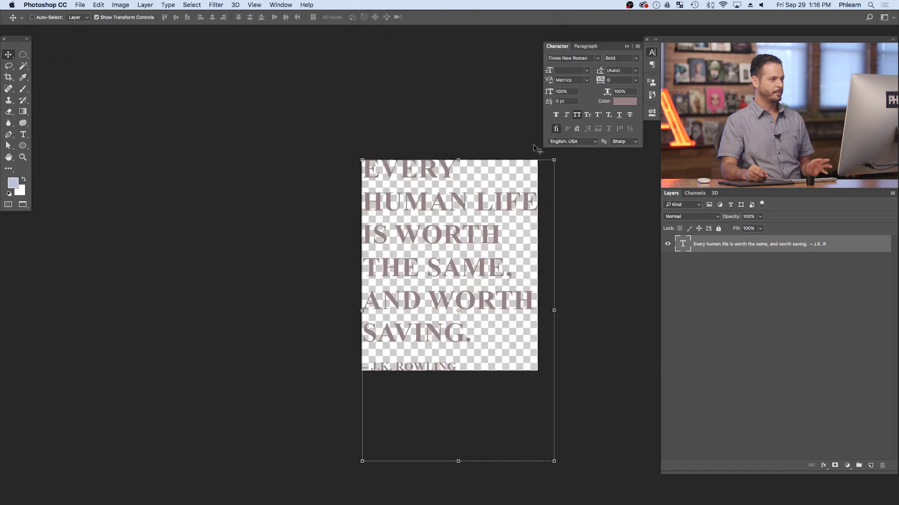
double_click(683, 243)
type("fvfdvfv")
key("Escape")
key("v")
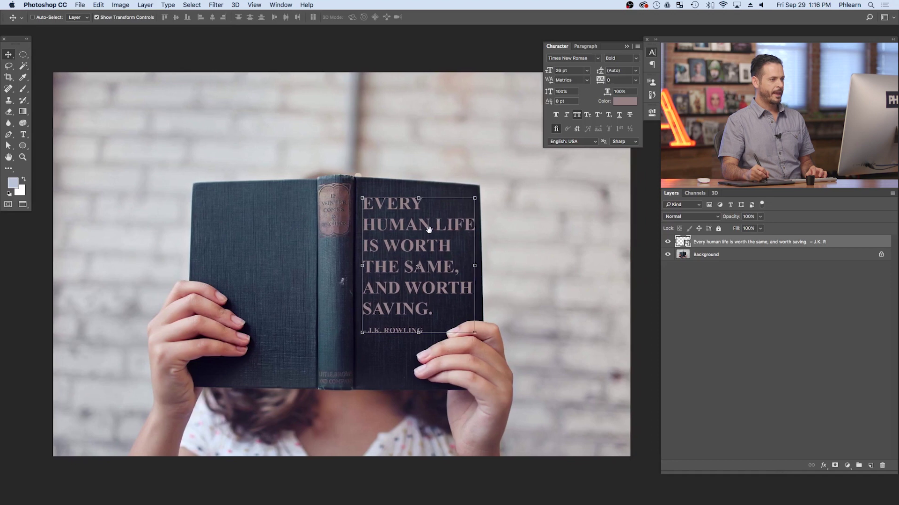
Distort the quote's corners to follow the book cover's perspective, lowering the upper-right corner and narrowing the right side slightly.
key("super")
scroll(448, 214, "up", 3)
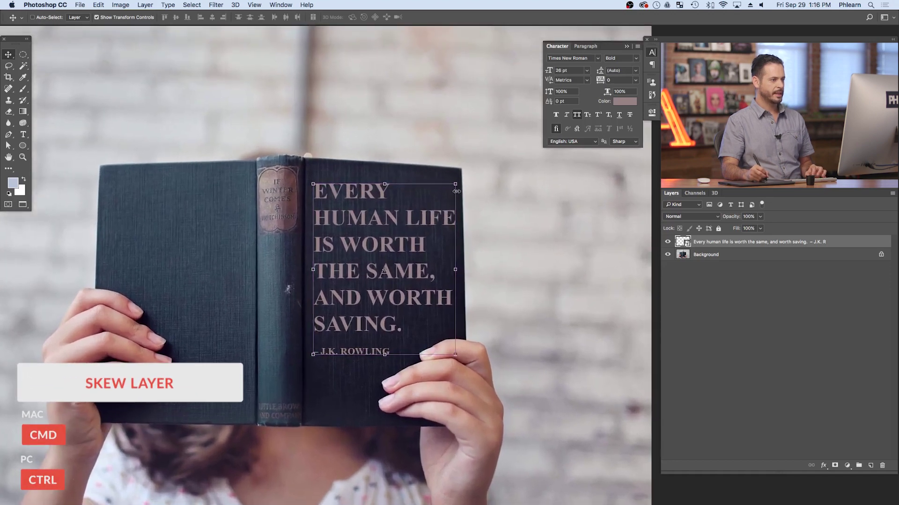
mouse_move(456, 185)
left_mouse_down()
mouse_move(465, 179)
mouse_move(460, 169)
mouse_move(456, 190)
left_mouse_up()
left_click_drag(455, 355, 453, 357)
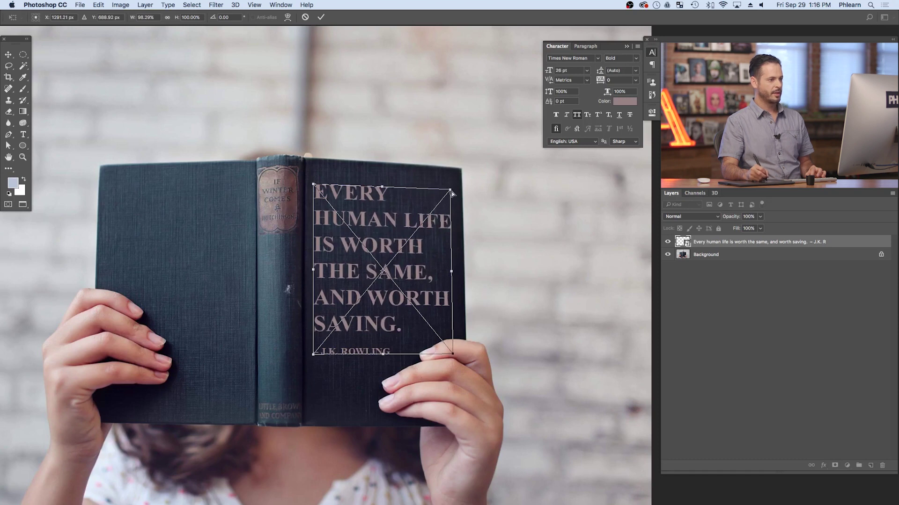
left_click_drag(452, 192, 450, 192)
left_click_drag(313, 185, 312, 186)
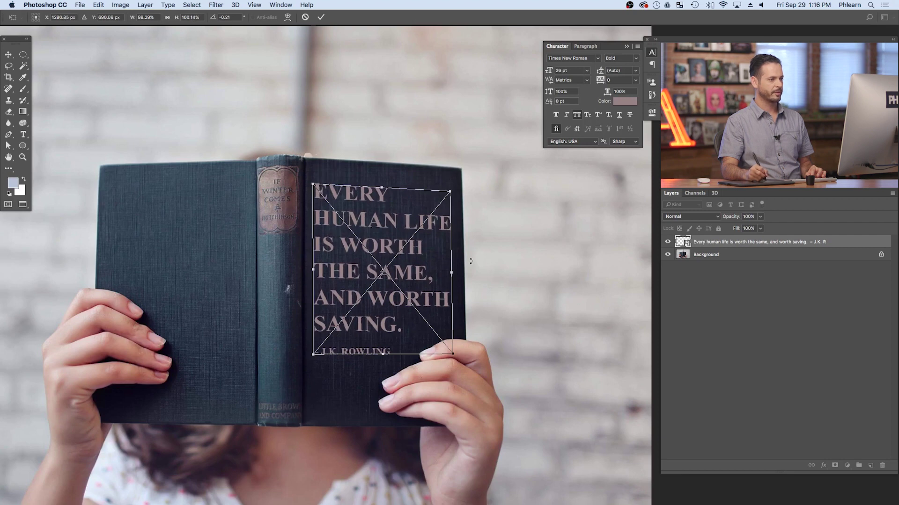
left_click_drag(417, 291, 420, 289)
left_click_drag(451, 191, 450, 191)
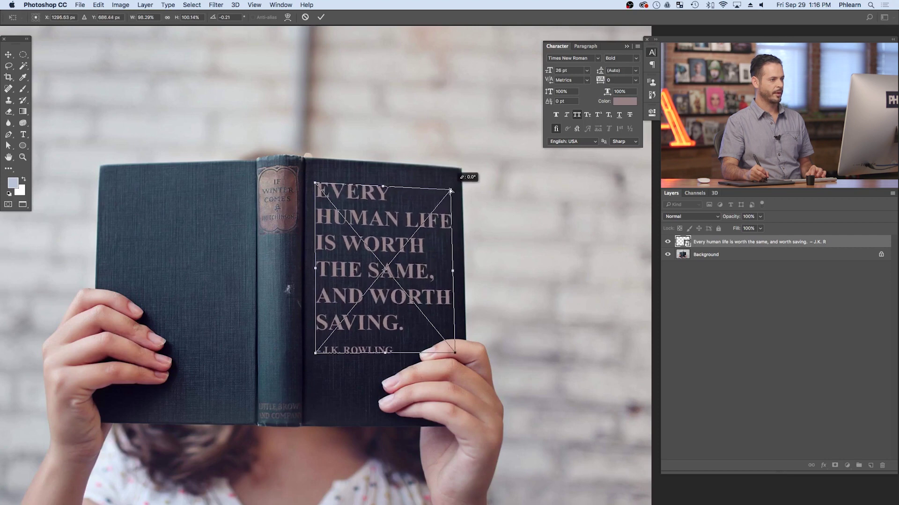
key("Return")
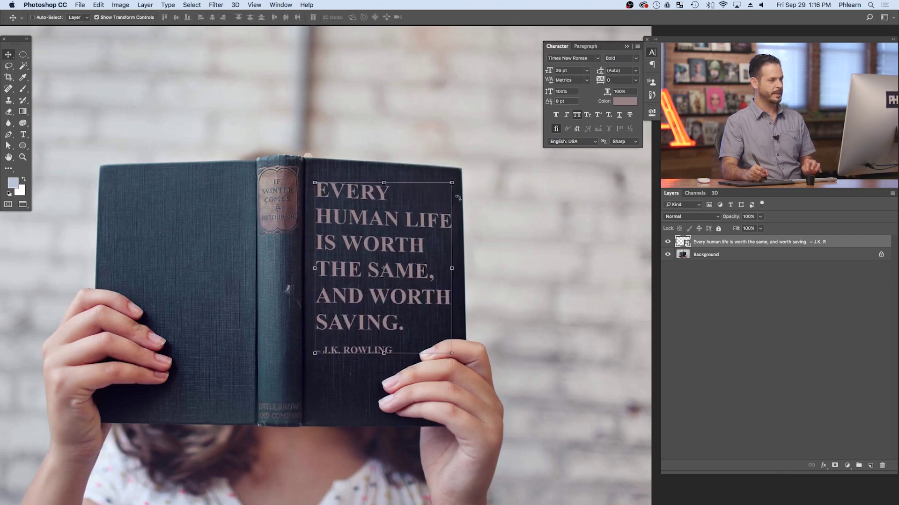
Move the quote slightly down the cover and raise its two upper corners to refine the perspective fit.
left_click_drag(434, 333, 471, 263)
key("ctrl+t")
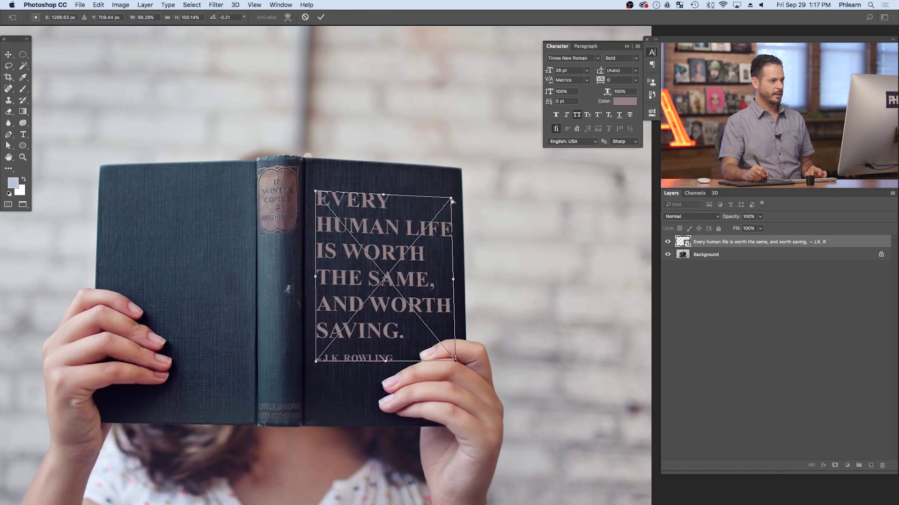
left_click_drag(451, 200, 450, 200)
left_click_drag(319, 192, 314, 185)
left_click_drag(450, 198, 450, 194)
key("Return")
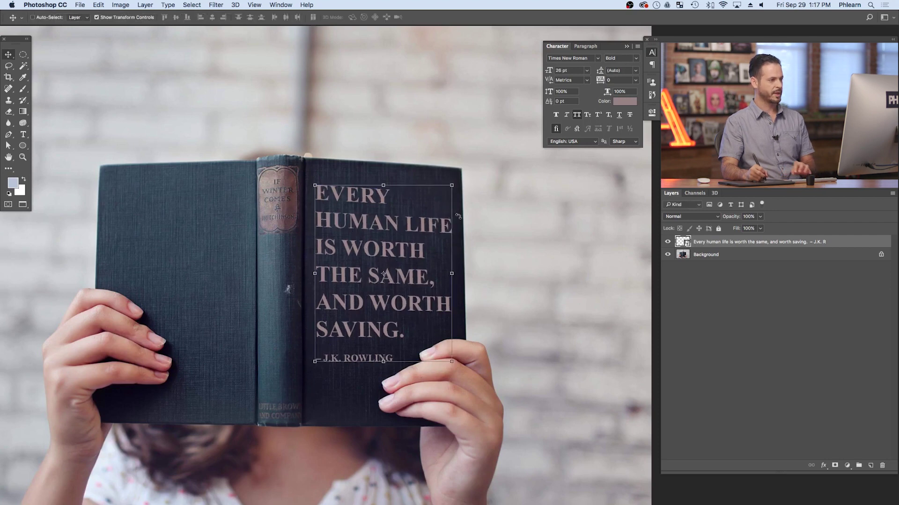
Examine the lettering up close against the book cover's cloth texture.
key("b")
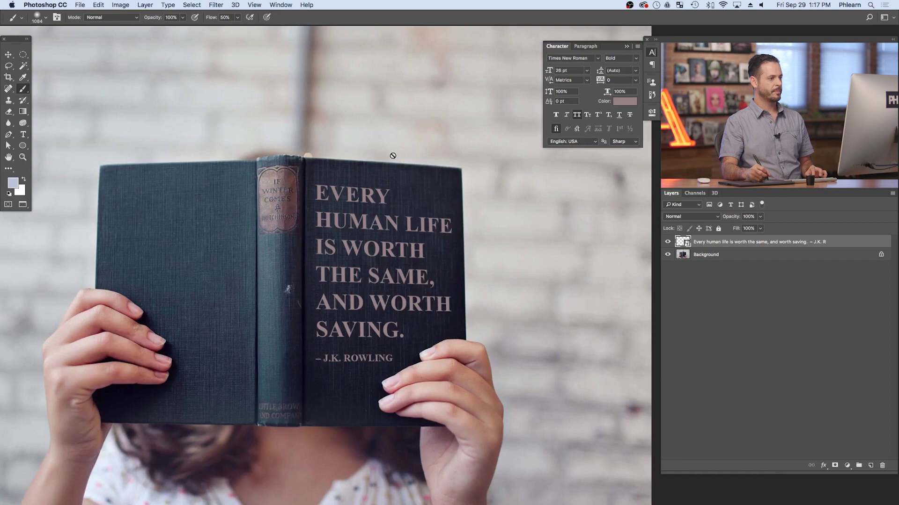
key("super+plus")
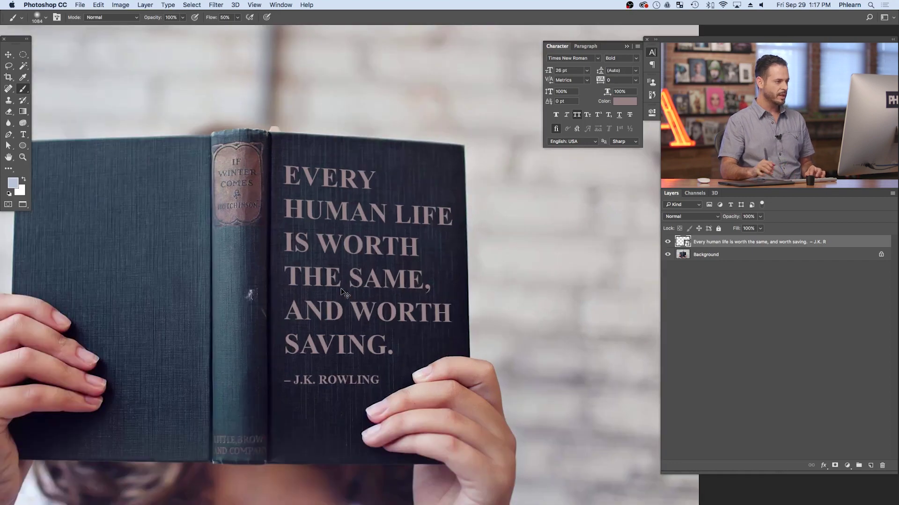
key("super+plus")
left_click_drag(260, 266, 335, 211)
key("super+0")
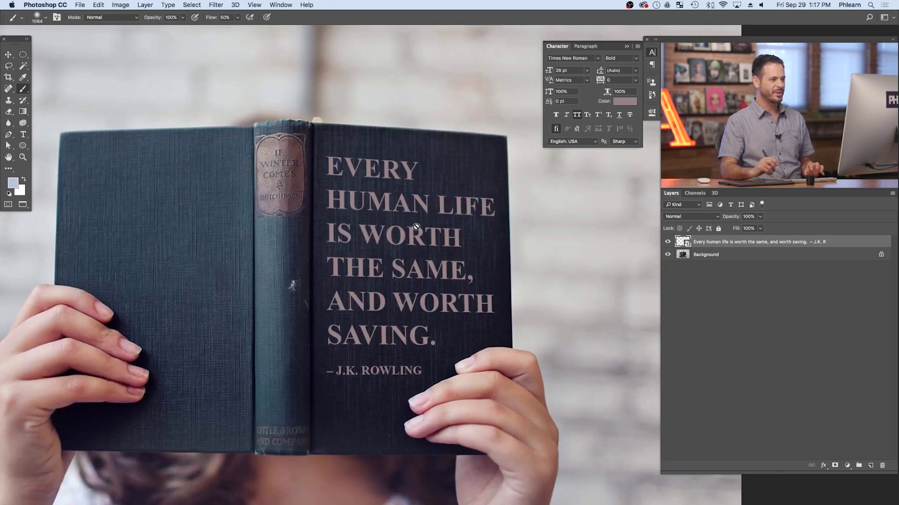
left_click(375, 256)
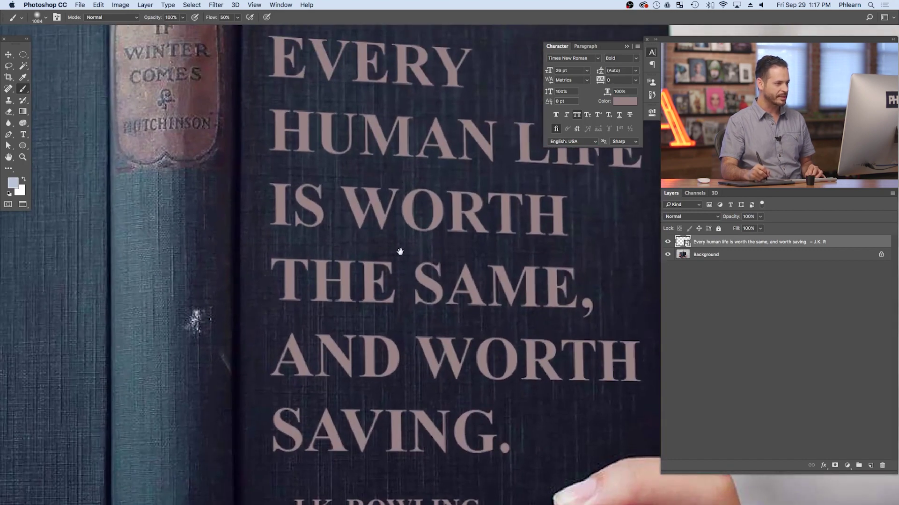
Hide the quote layer and inspect the bare book cover's cloth texture.
key("super+minus")
key("super+0")
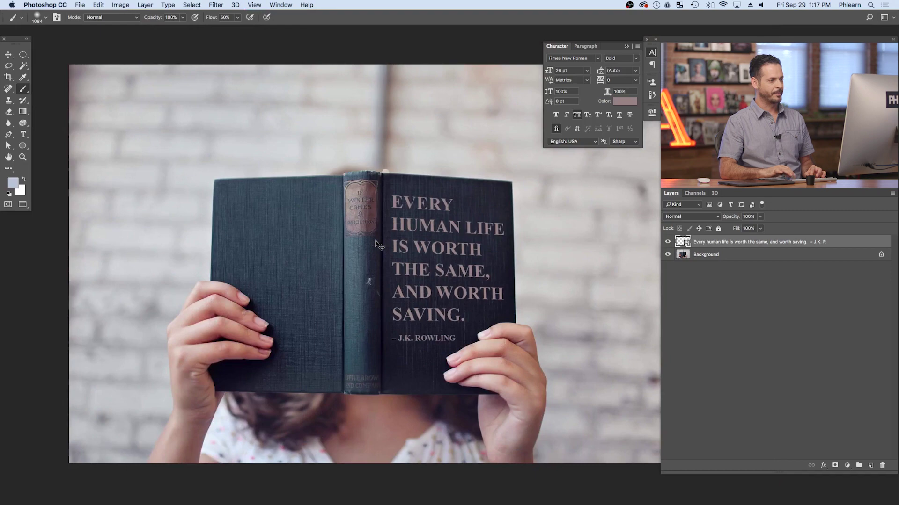
key("super+plus")
left_click_drag(408, 325, 357, 286)
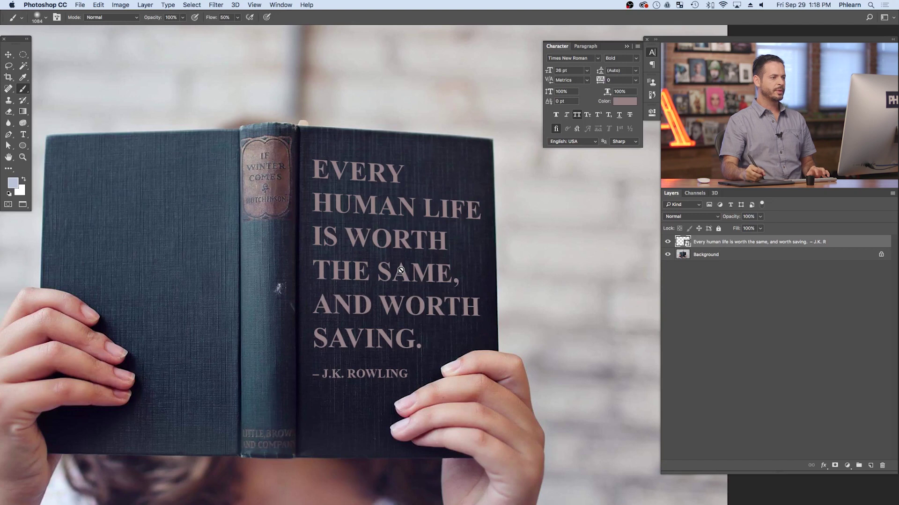
left_click(668, 242)
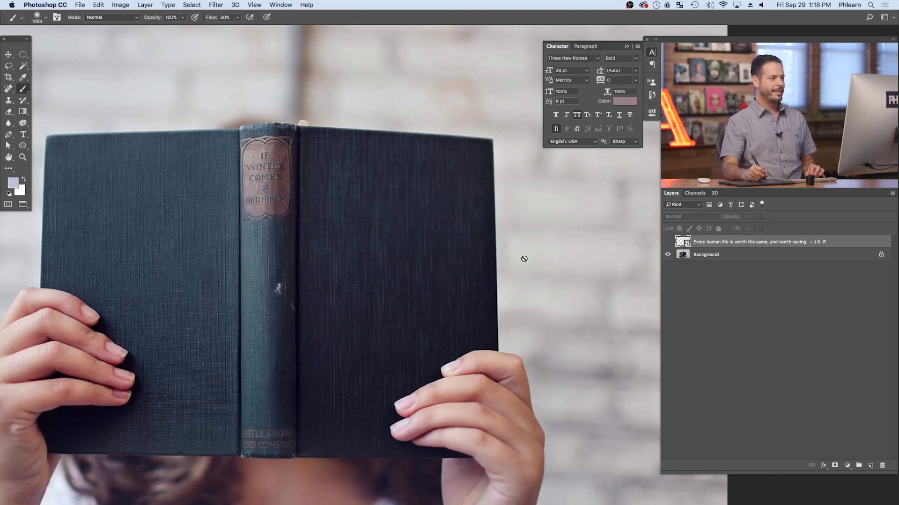
left_click(379, 233, "super")
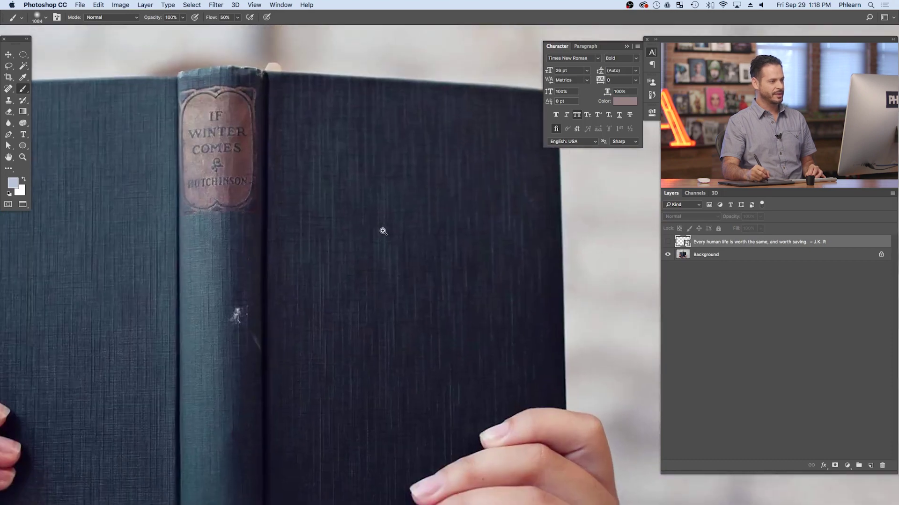
left_click(439, 269, "alt+super")
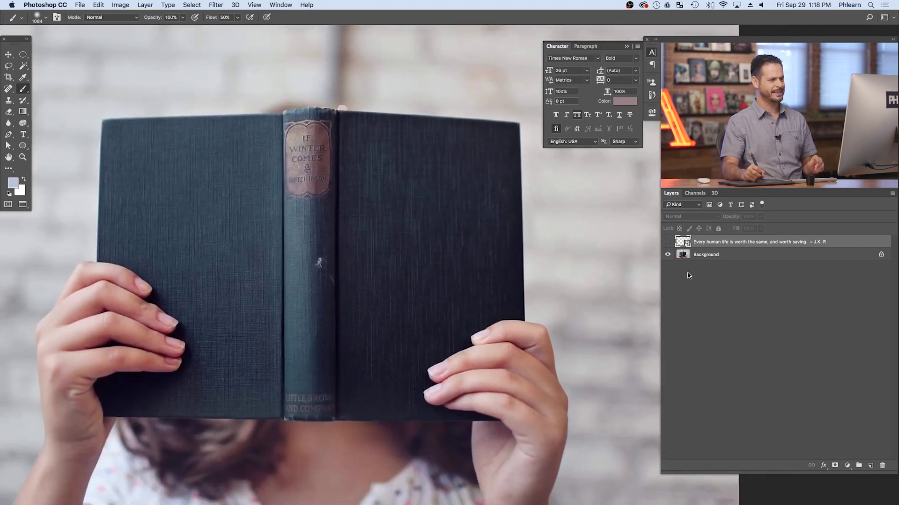
Add a Levels adjustment layer above the Background, with input black at 32 and white at 90, to boost the cloth texture's contrast.
left_click(720, 259)
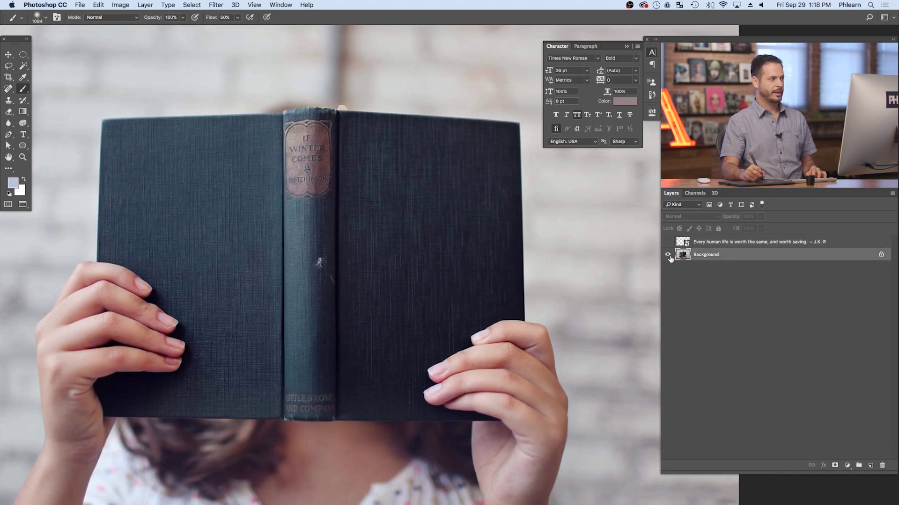
left_click(148, 4)
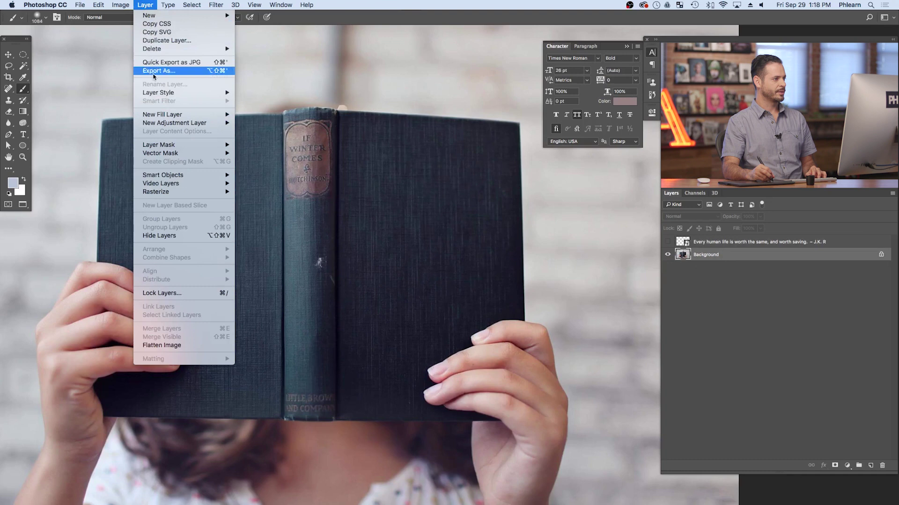
mouse_move(196, 123)
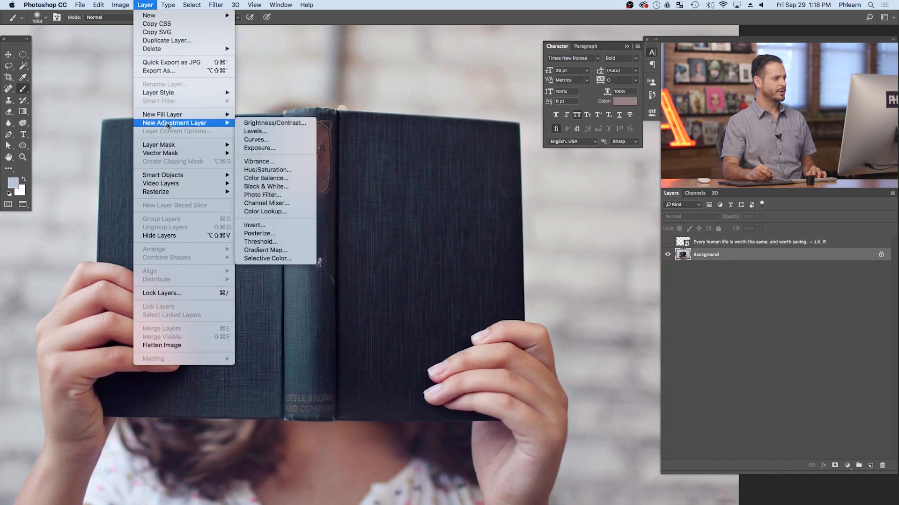
left_click(262, 133)
left_click(420, 220)
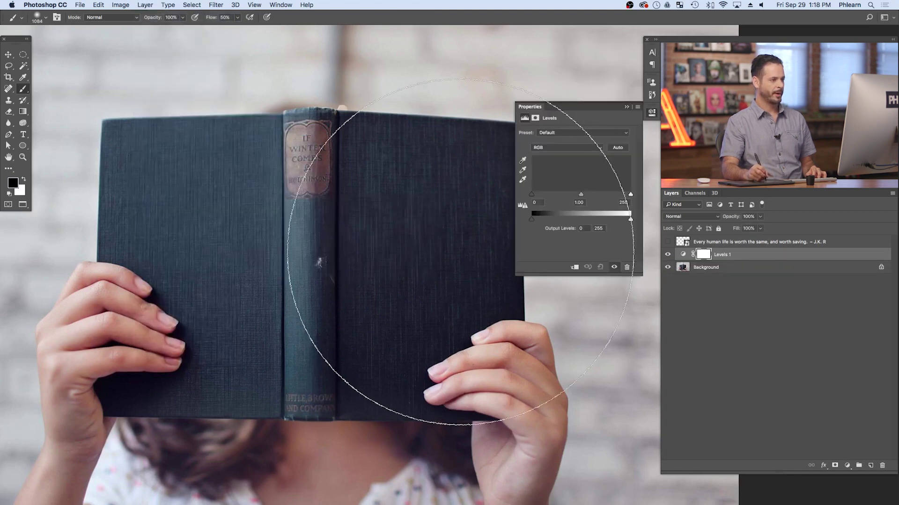
left_click_drag(630, 194, 544, 195)
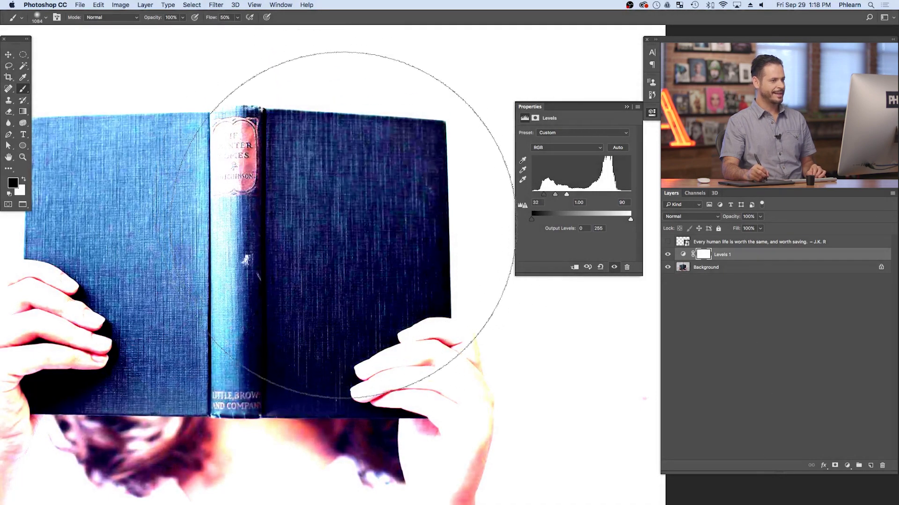
Compare the photo with and without the Levels adjustment to check how clearly the cover's texture stands out.
left_click(666, 255)
left_click(667, 255)
left_click(667, 255)
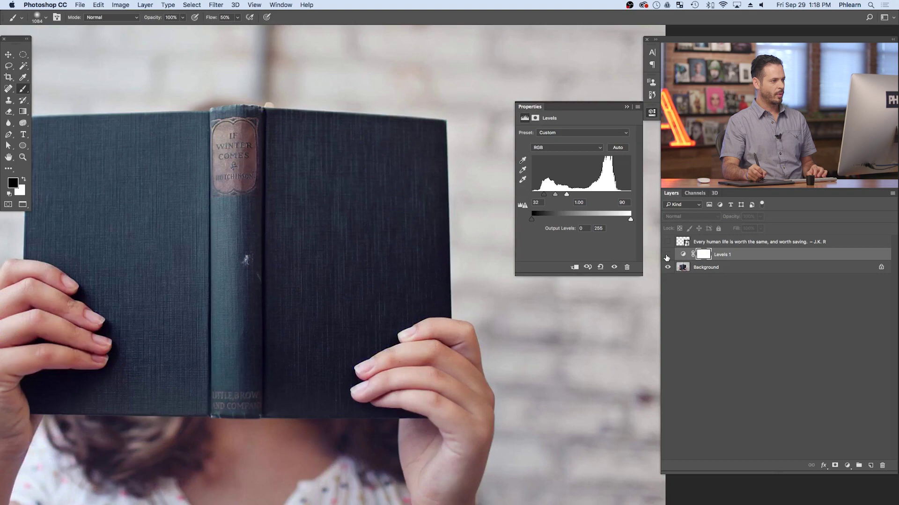
left_click(667, 255)
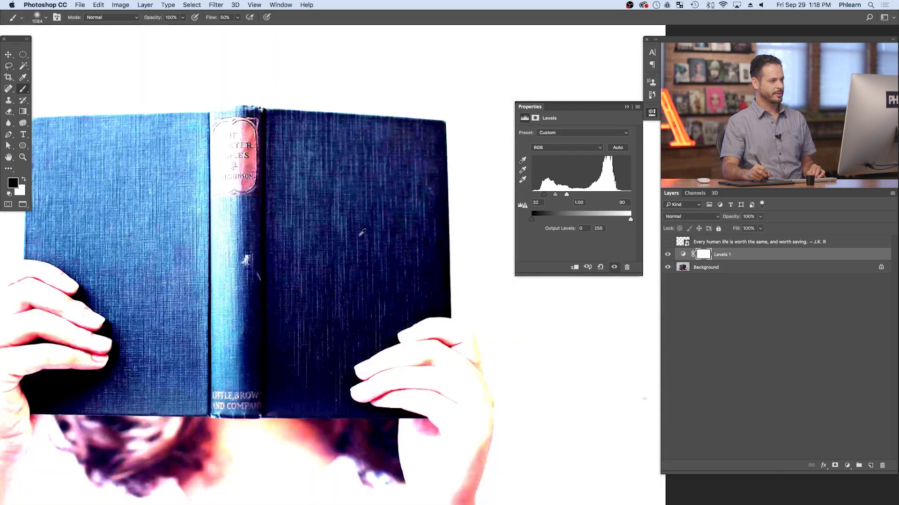
left_click(667, 255, "alt")
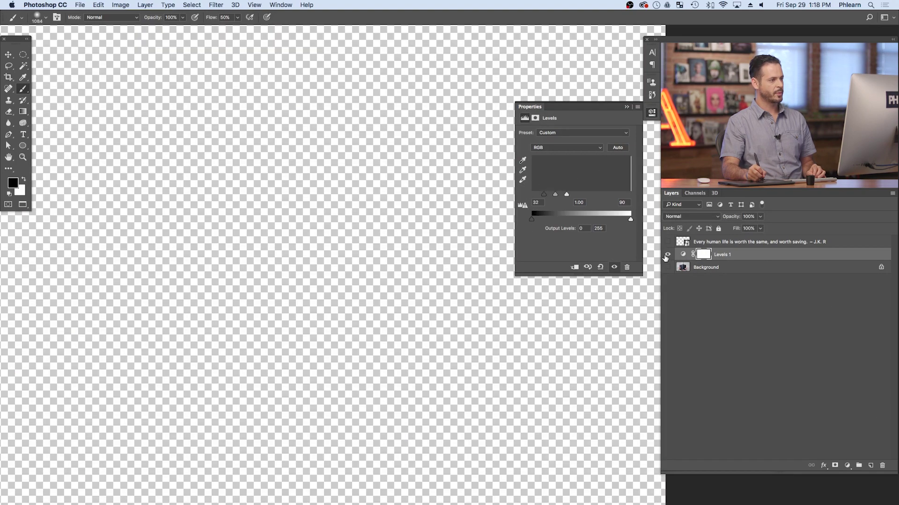
left_click(668, 268)
left_click(667, 255)
left_click(667, 255)
left_click(667, 255)
left_click(667, 255)
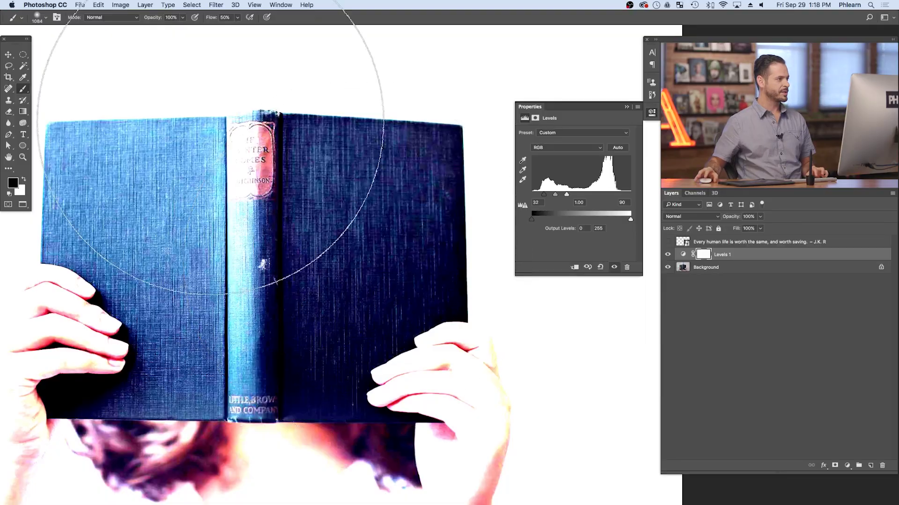
Save the high-contrast version to the Desktop as displace.psd in Photoshop format, with layers included.
left_click(81, 4)
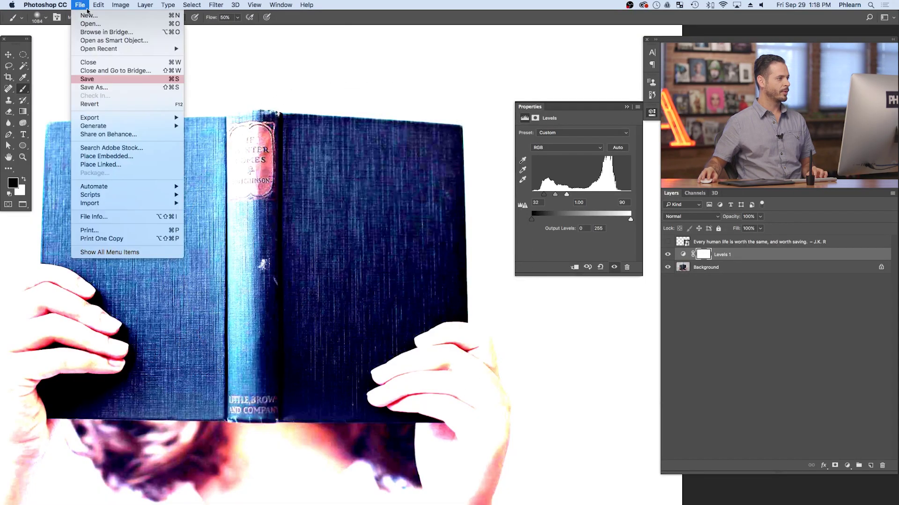
left_click(106, 87)
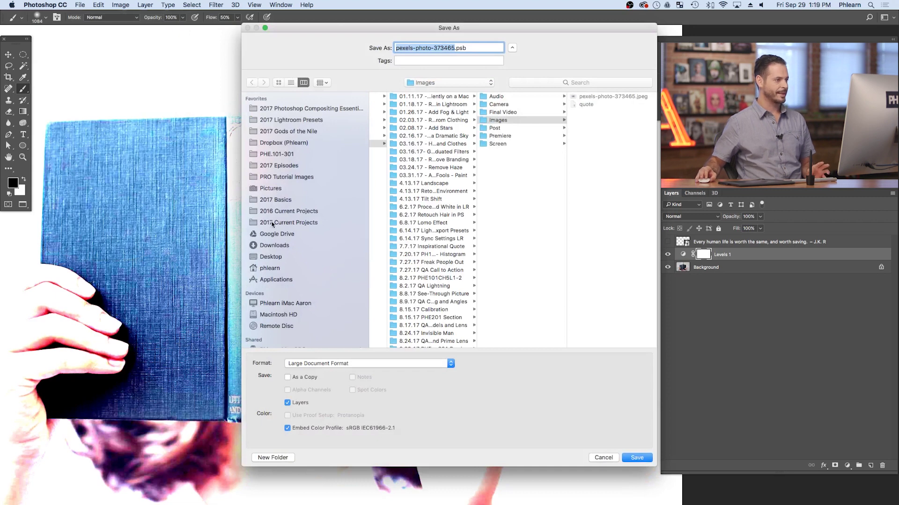
left_click(275, 257)
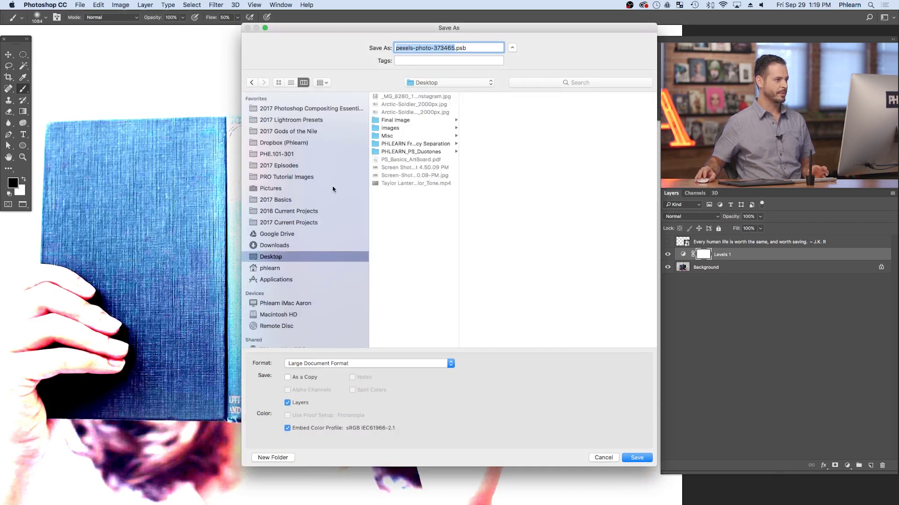
type("displace")
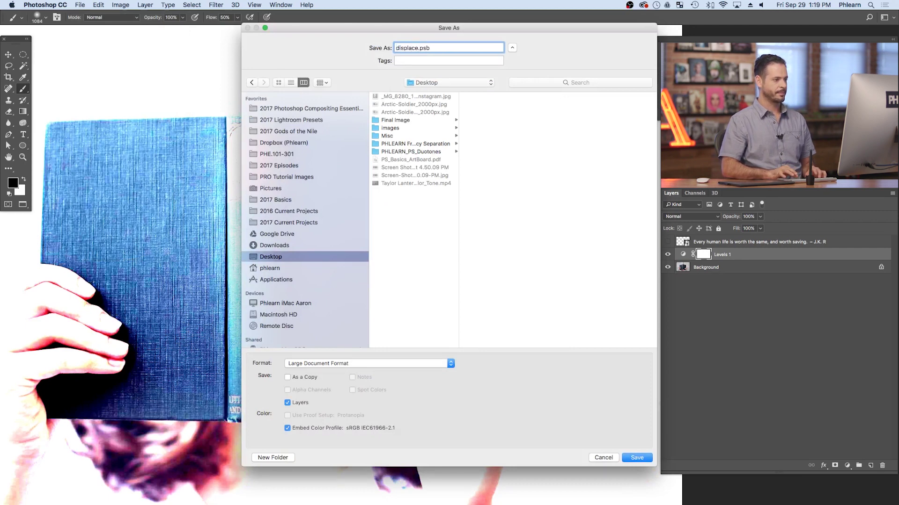
left_click(413, 364)
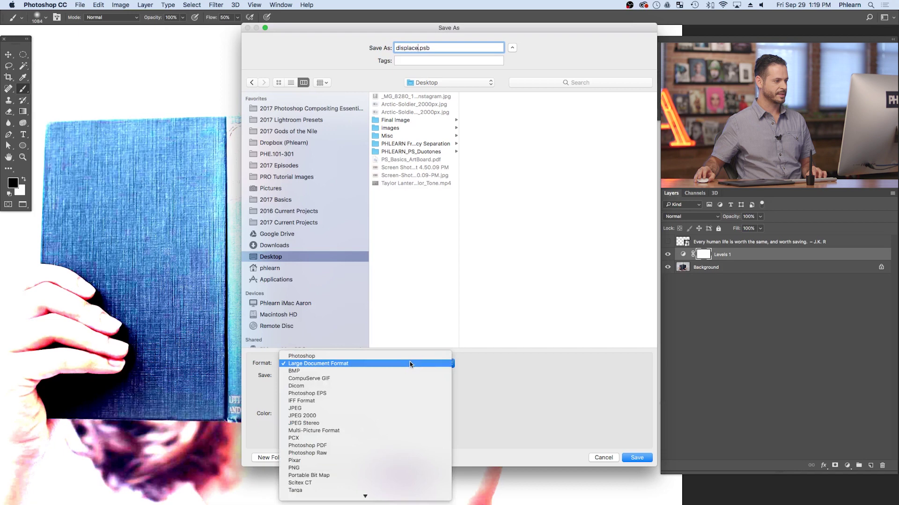
left_click(403, 355)
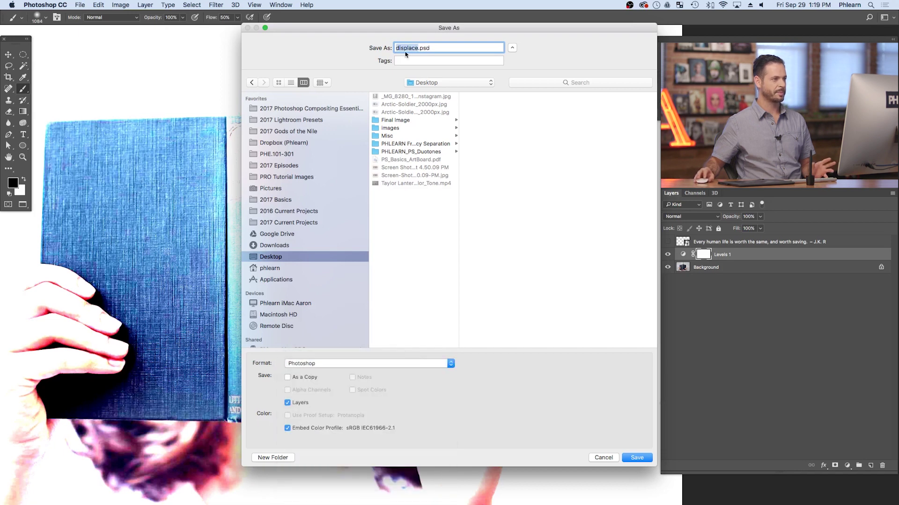
left_click(636, 461)
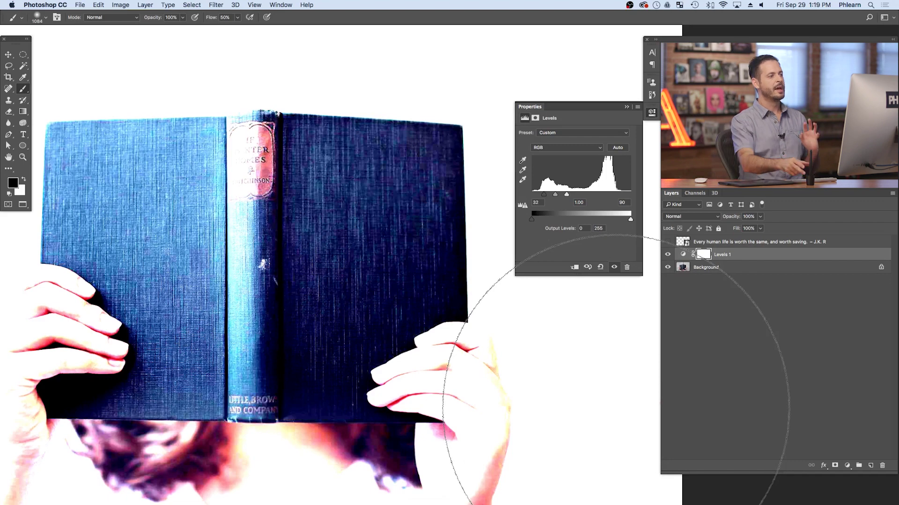
Hide the Levels adjustment and show the quote layer again, making it the active layer.
left_click(667, 255)
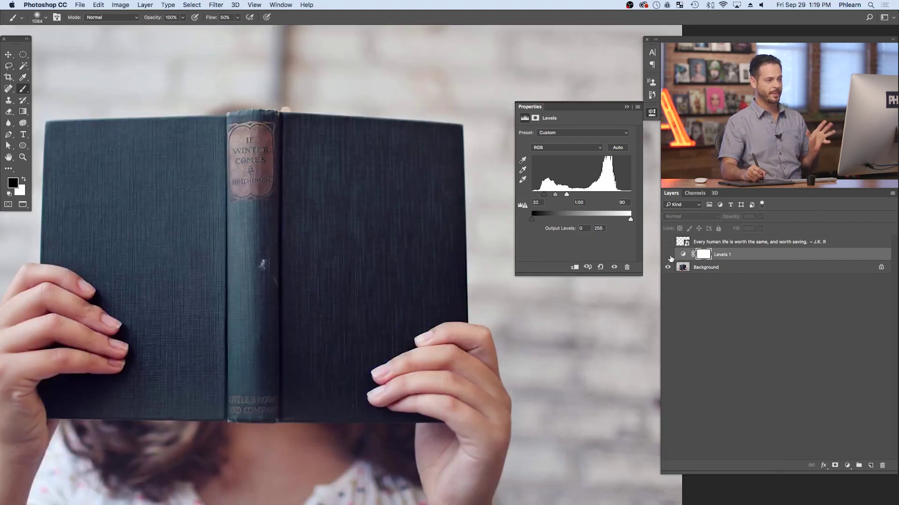
left_click(707, 243)
scroll(445, 271, "right", 2)
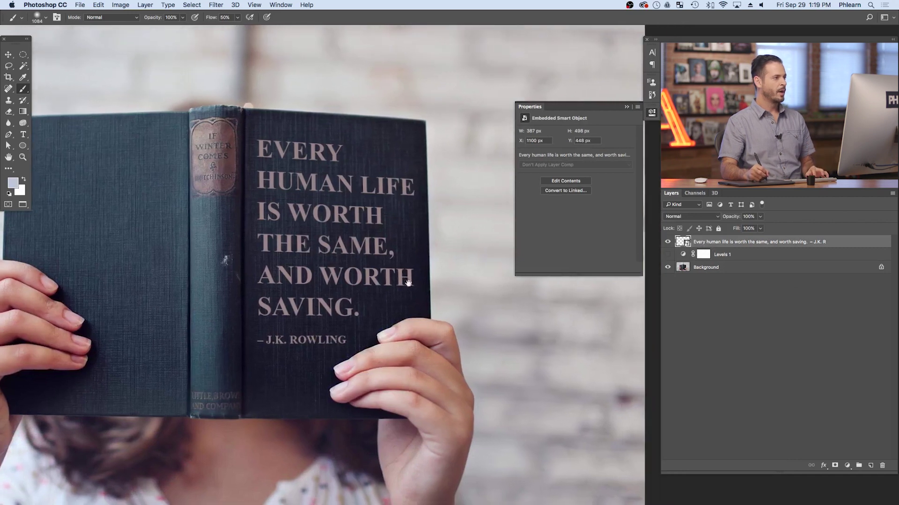
Apply the Displace filter to the quote with horizontal and vertical scale 2, using displace.psd from the Desktop as the displacement map.
left_click(218, 5)
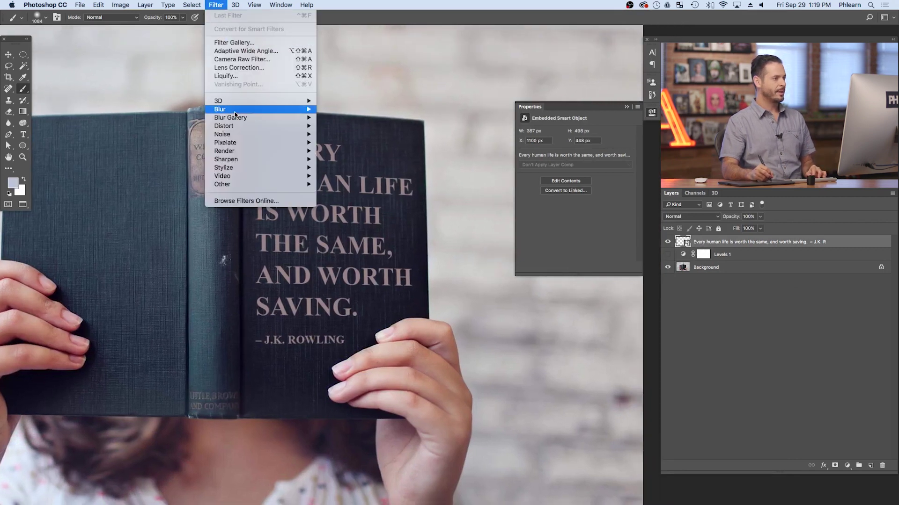
mouse_move(240, 126)
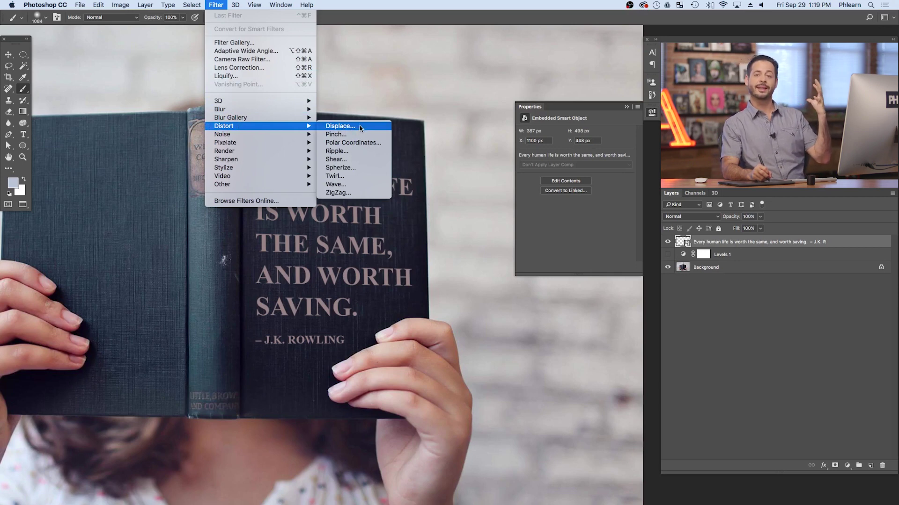
left_click(340, 126)
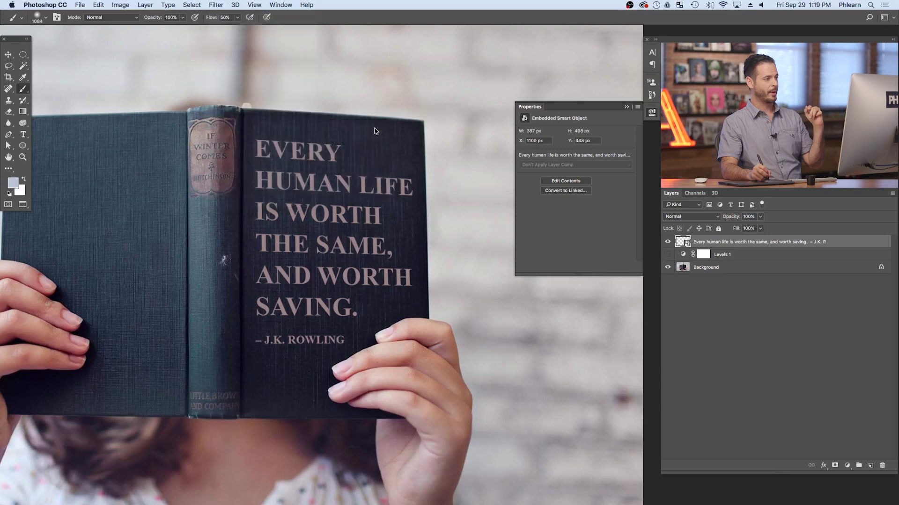
left_click_drag(214, 114, 228, 109)
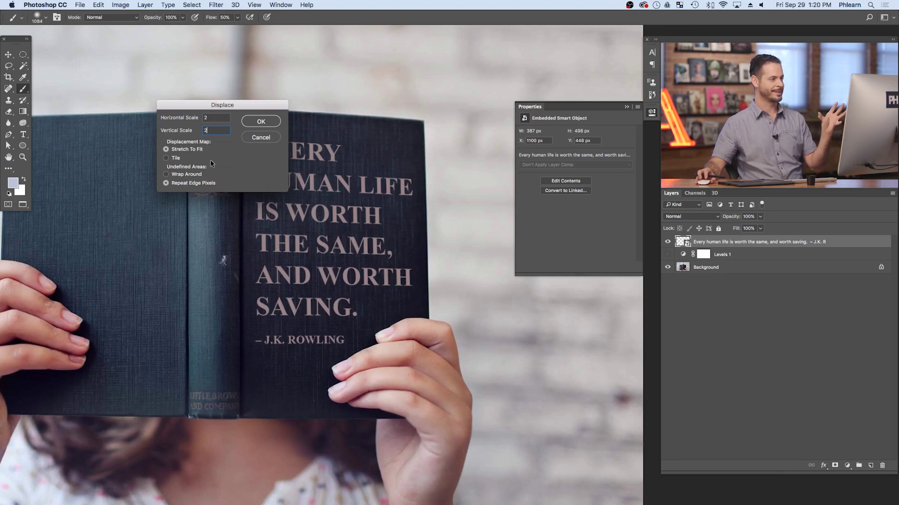
left_click(256, 121)
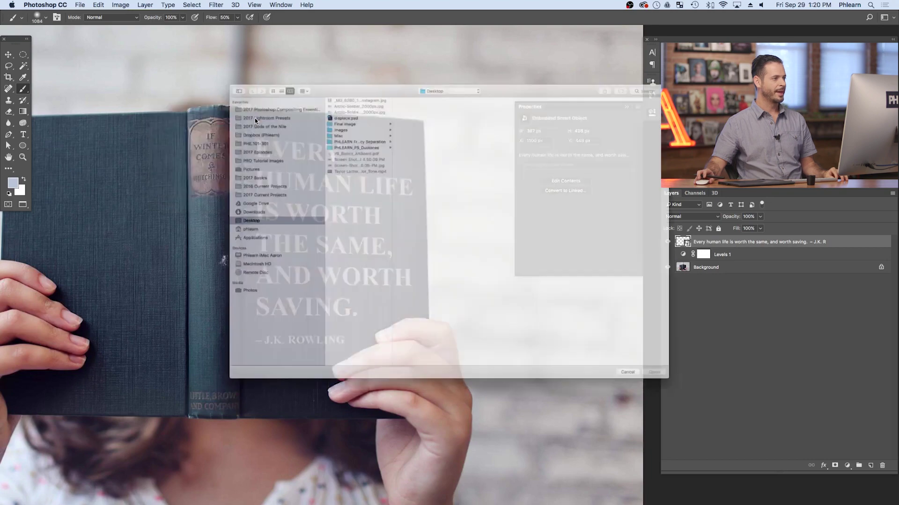
left_click_drag(324, 48, 229, 66)
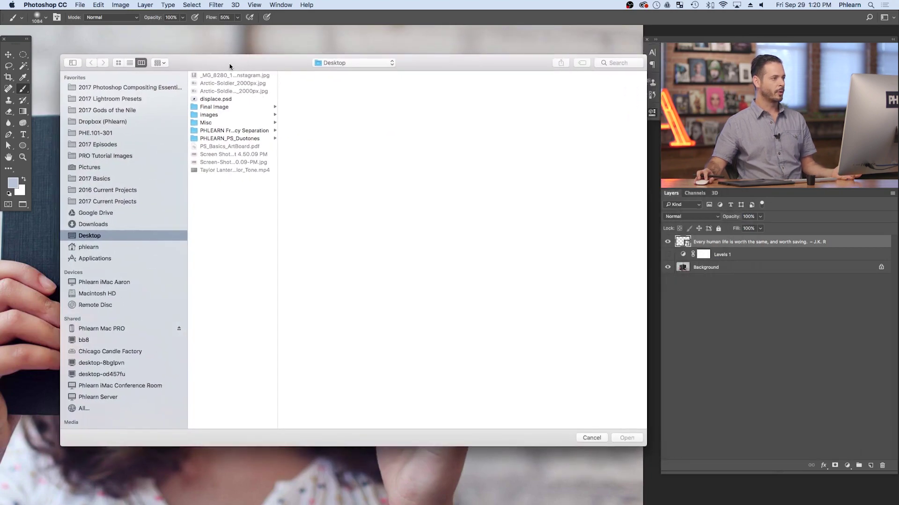
left_click(223, 99)
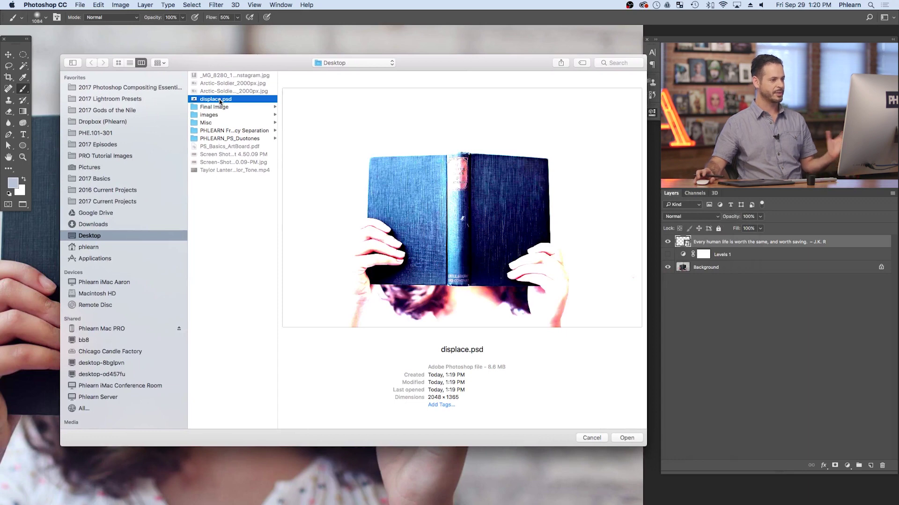
left_click(627, 439)
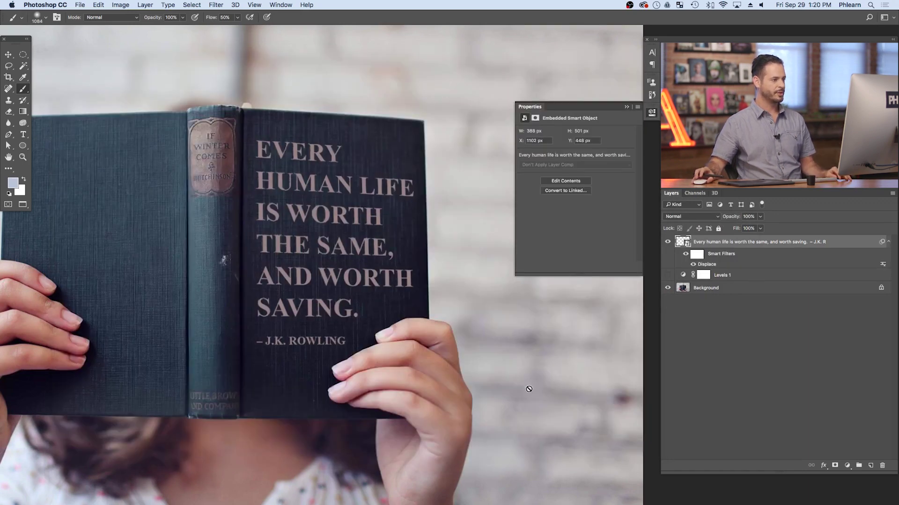
Examine the displaced lettering's edges up close against the cover's cloth texture.
key("super+plus")
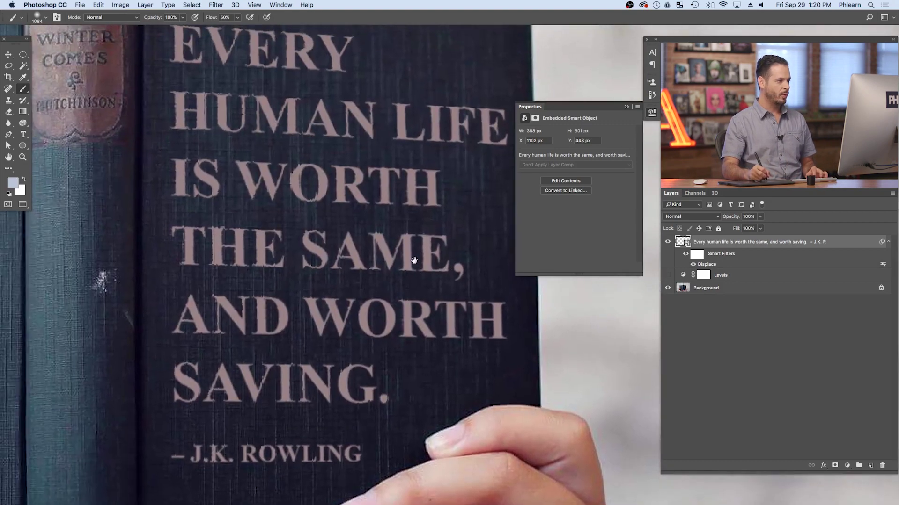
key("super+plus")
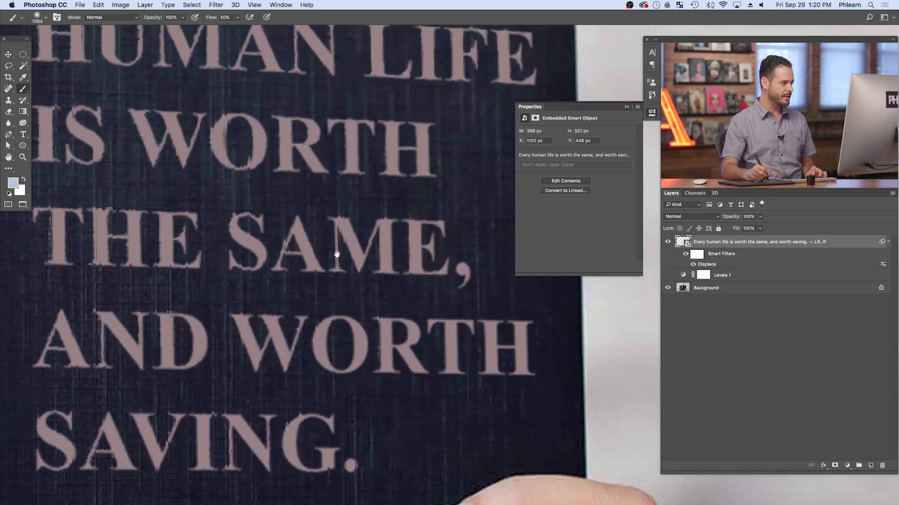
scroll(367, 245, "left", 6)
scroll(243, 317, "down", 2)
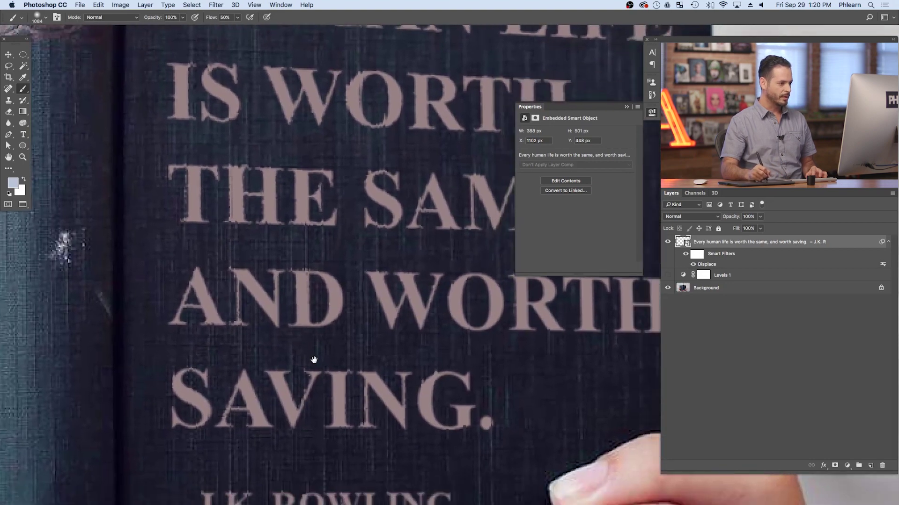
scroll(310, 357, "down", 2)
scroll(311, 357, "right", 1)
scroll(220, 368, "down", 3)
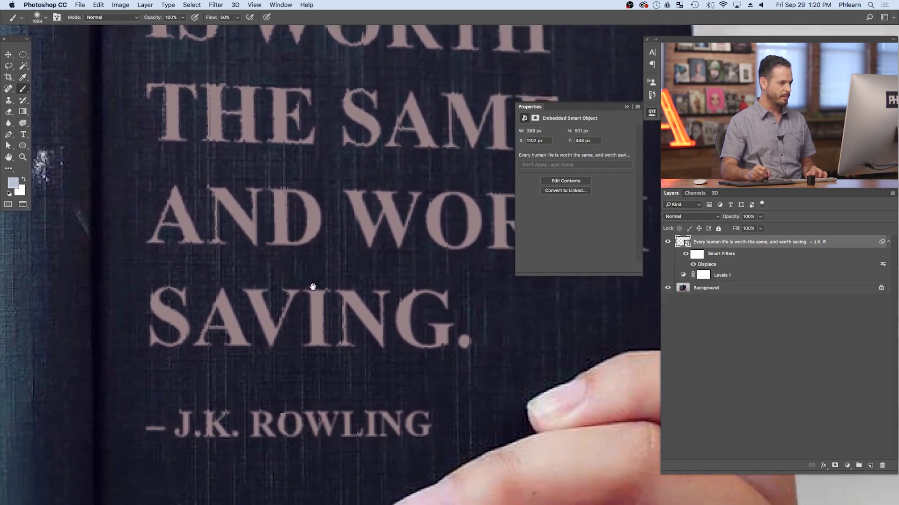
Compare the quote's lettering on the cover with the Displace filter turned off and on.
scroll(310, 295, "up", 12)
scroll(311, 295, "right", 3)
scroll(271, 281, "up", 3)
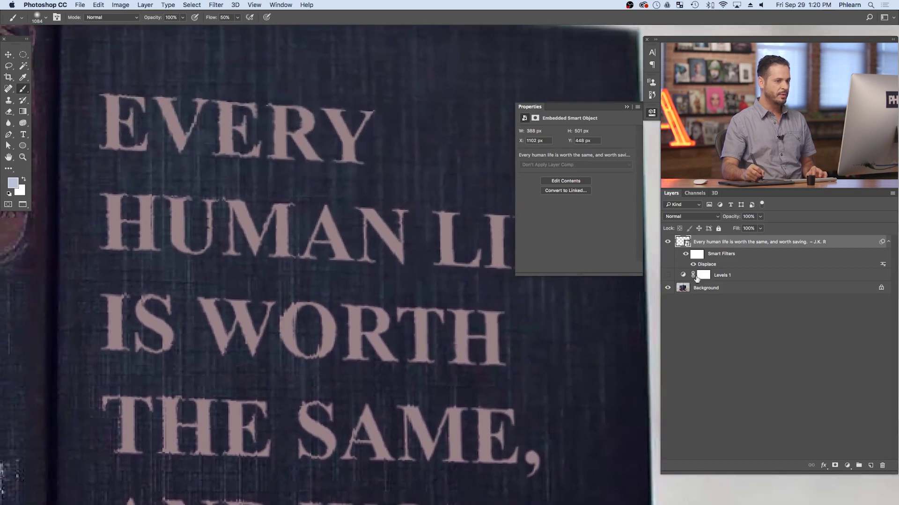
left_click(693, 265)
left_click(693, 265)
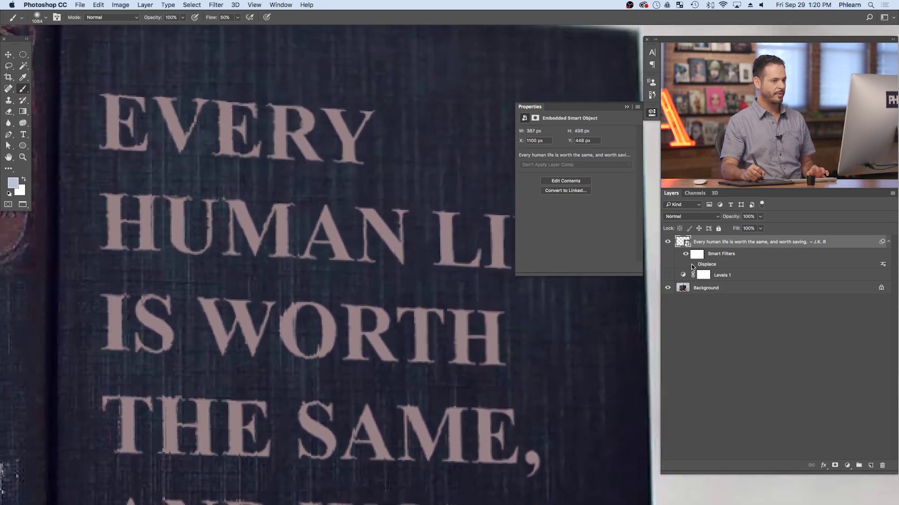
left_click(693, 266)
left_click(694, 265)
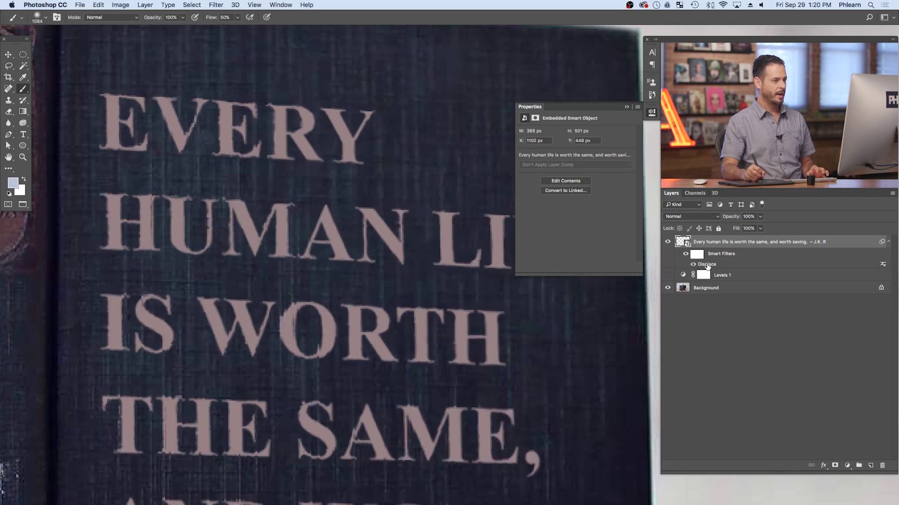
Try the quote's Displace filter at horizontal and vertical scale 1, using displace.psd from the Desktop.
double_click(708, 265)
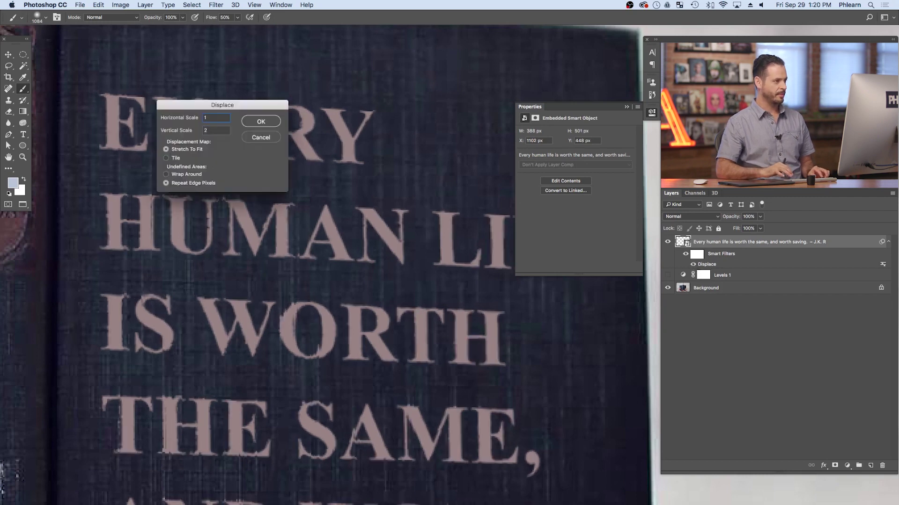
key("Return")
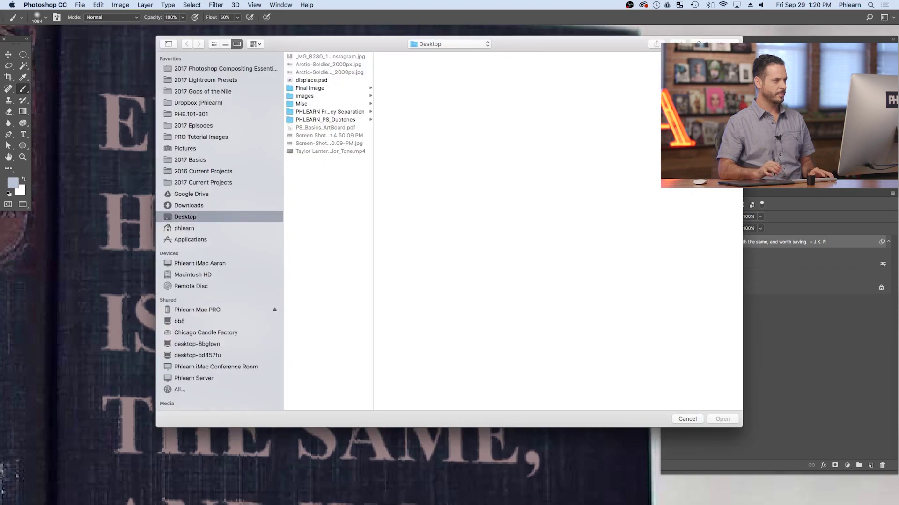
left_click(319, 80)
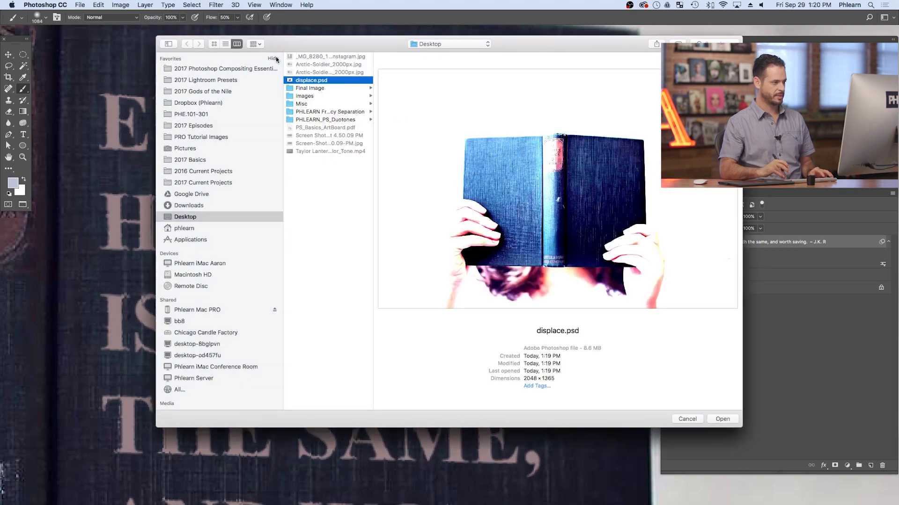
double_click(318, 80)
key("super+0")
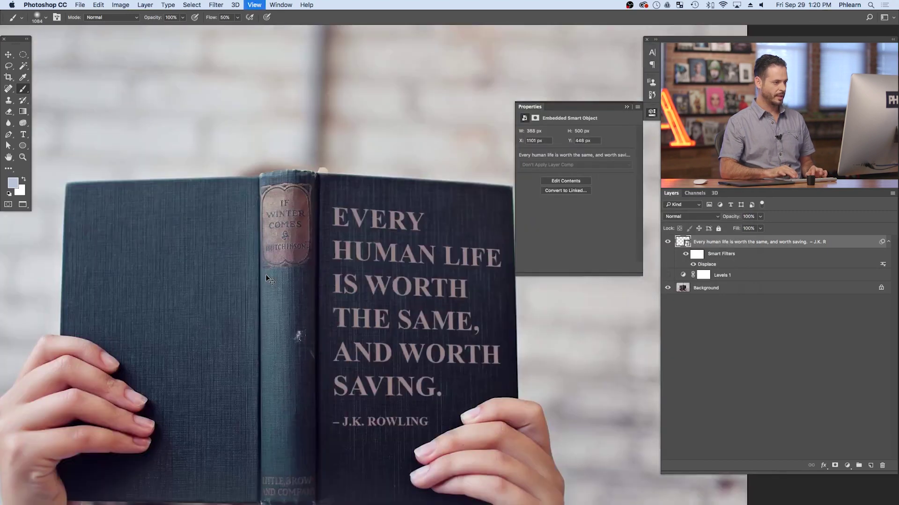
key("super+plus")
scroll(468, 281, "down", 1)
scroll(468, 280, "right", 1)
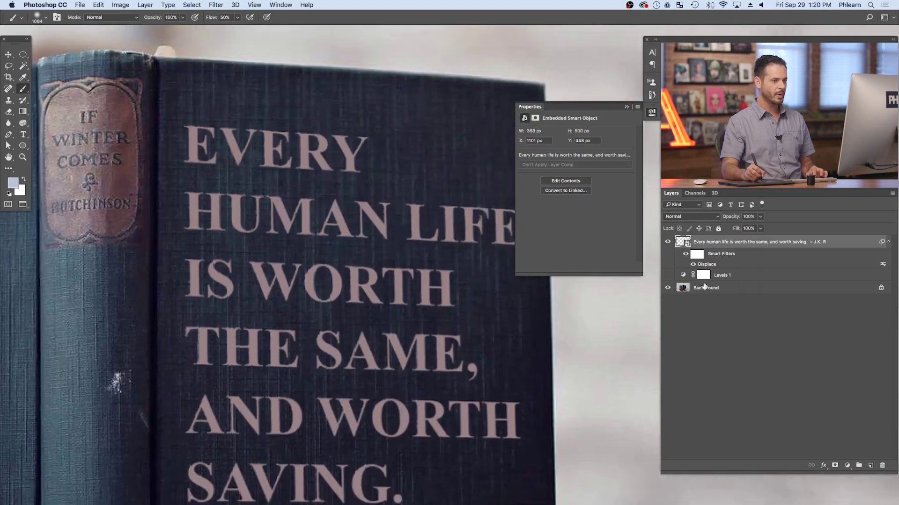
Try a stronger Displace on the quote with vertical scale 5, using displace.psd from the Desktop, and inspect the lettering.
double_click(711, 265)
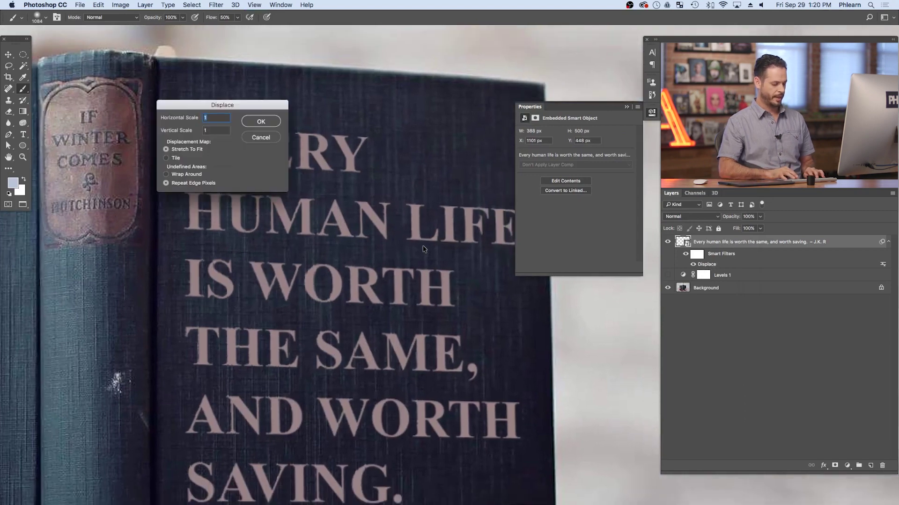
key("Return")
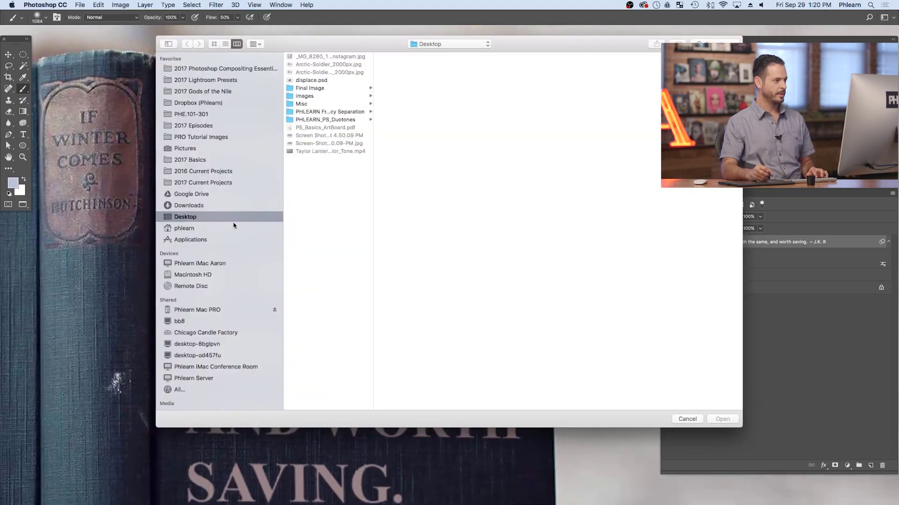
double_click(318, 80)
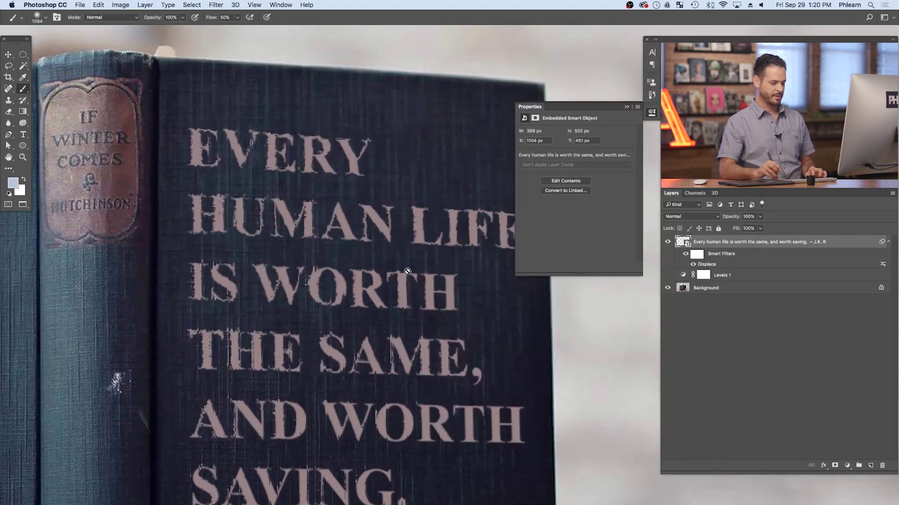
key("h")
left_click(407, 272)
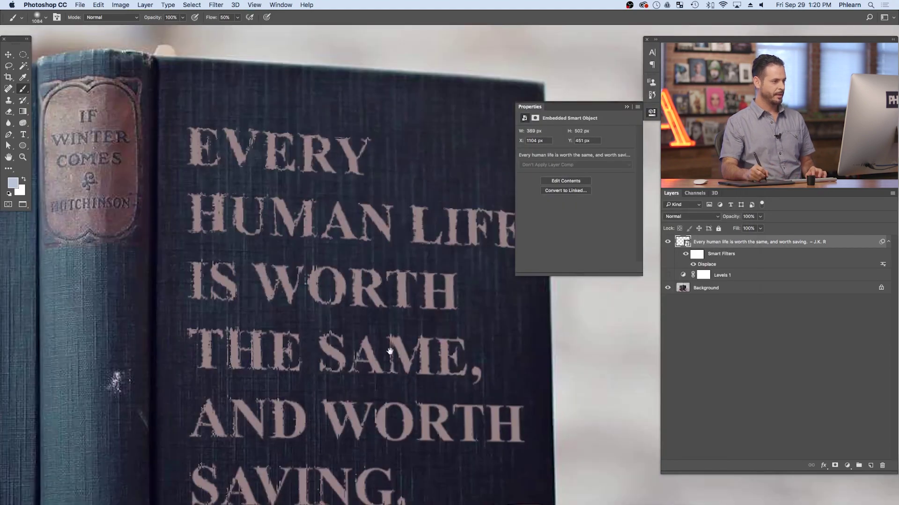
left_click_drag(390, 351, 383, 302)
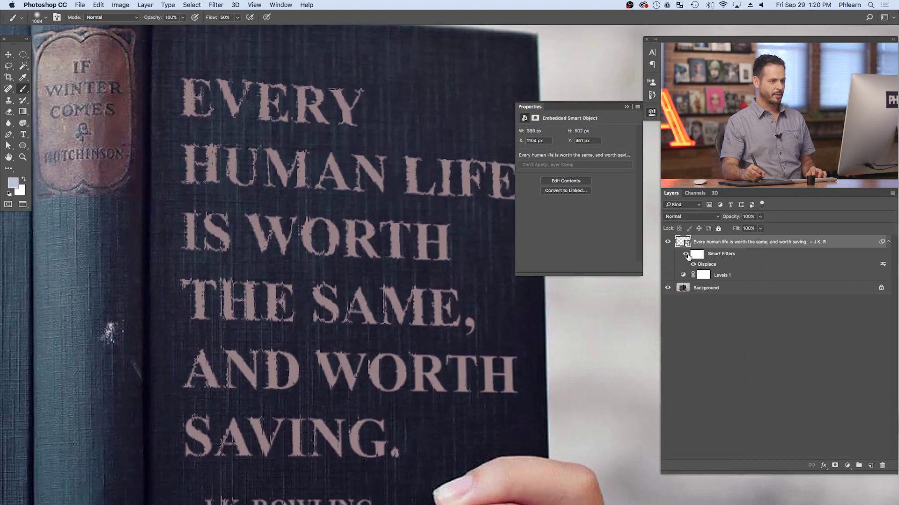
Set the quote's Displace filter to horizontal and vertical scale 2, using displace.psd from the Desktop.
double_click(707, 265)
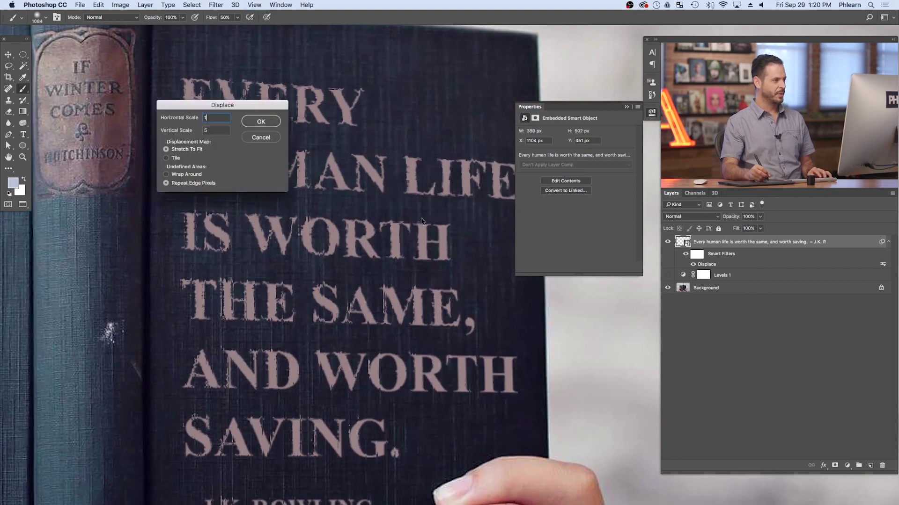
type("2")
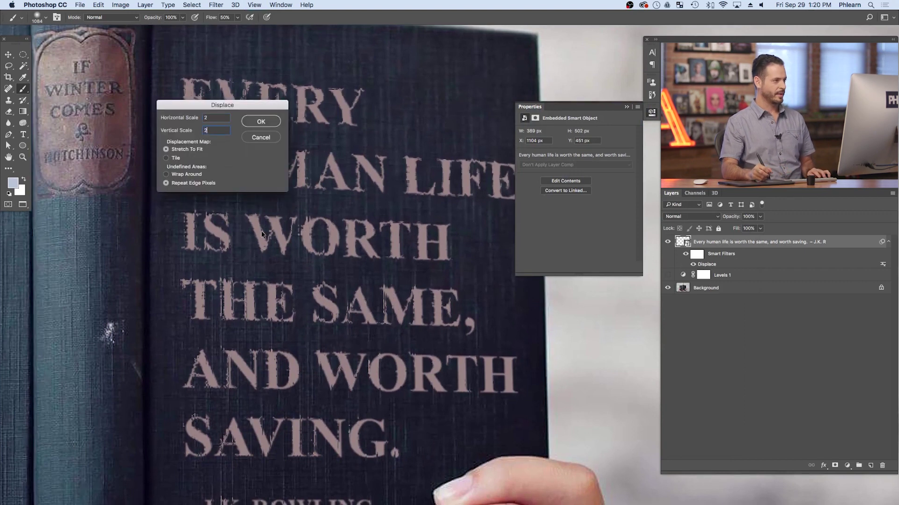
left_click(265, 122)
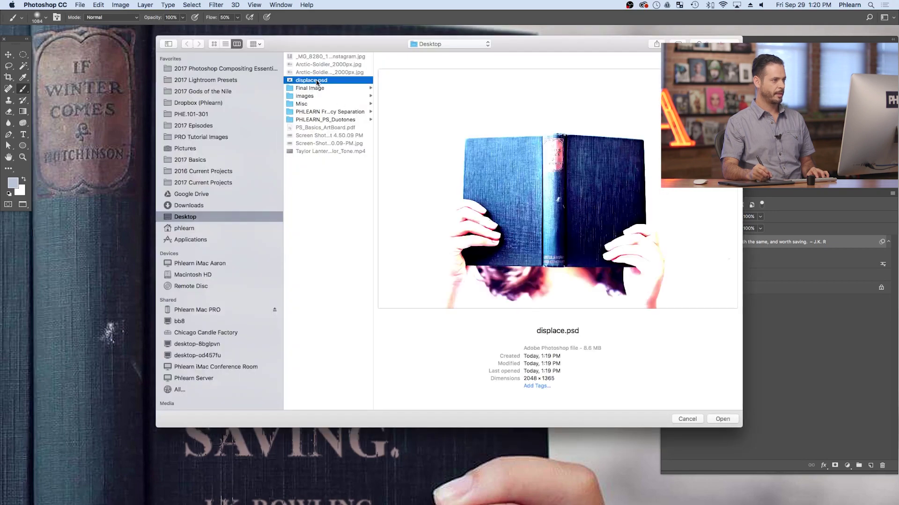
key("Return")
key("super+0")
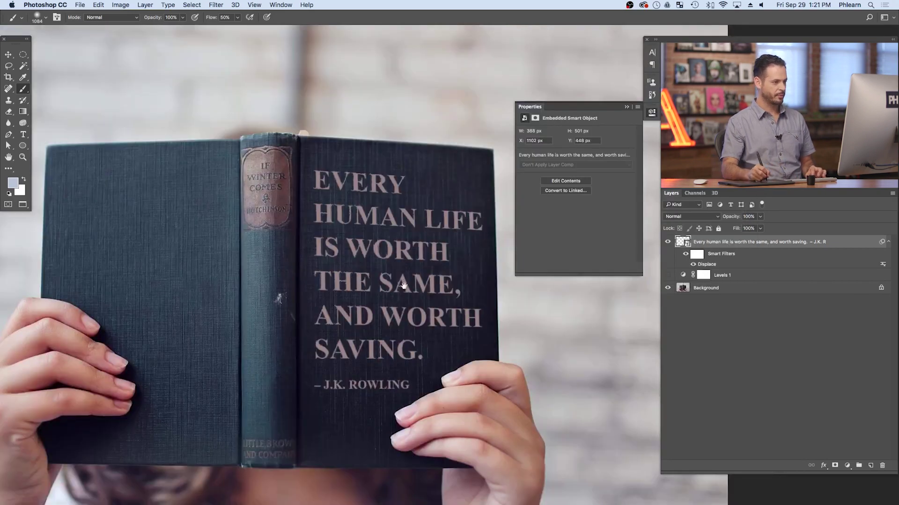
mouse_move(396, 332)
left_mouse_down()
mouse_move(414, 331)
mouse_move(408, 351)
mouse_move(400, 342)
left_mouse_up()
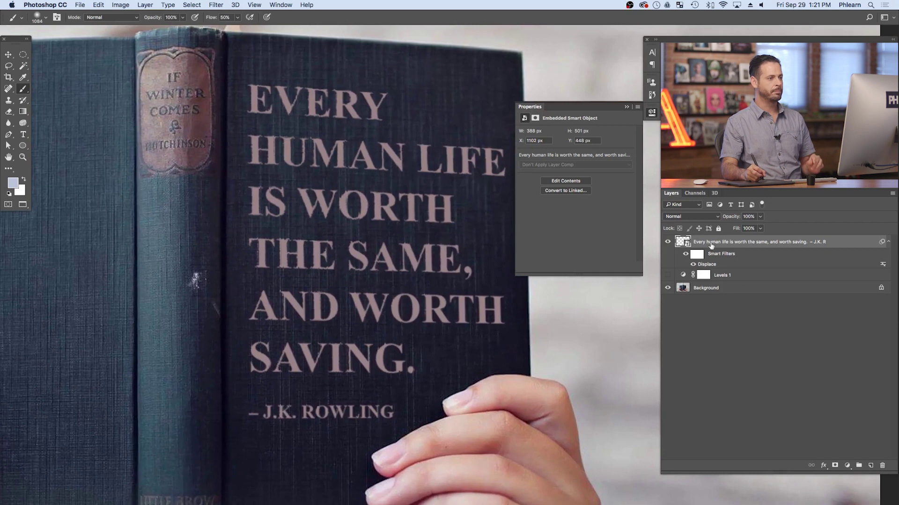
Apply a Gaussian Blur smart filter with a 0.2 pixel radius to the quote layer.
left_click(213, 5)
mouse_move(231, 114)
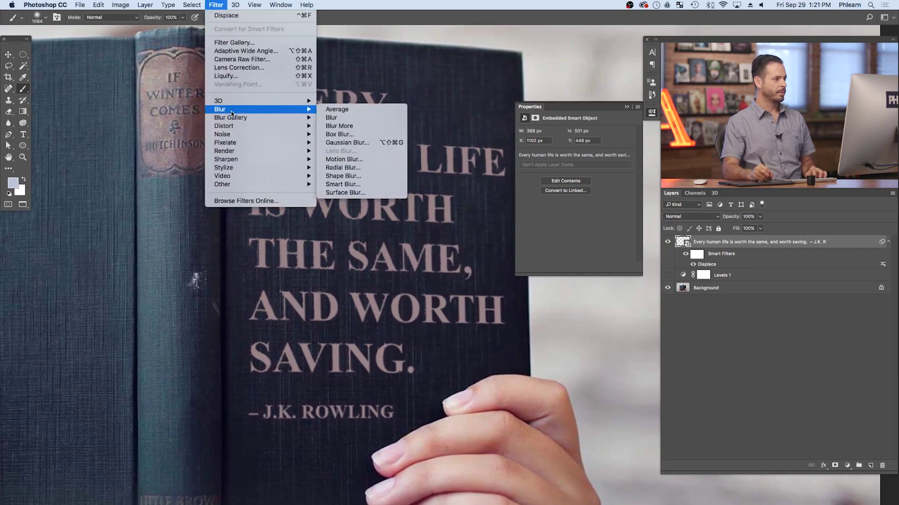
left_click(346, 142)
left_click_drag(500, 448, 462, 448)
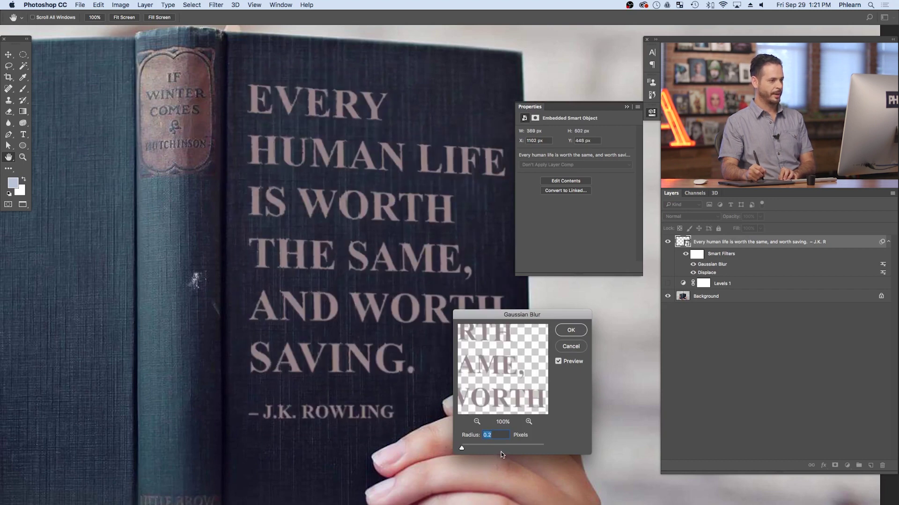
left_click(570, 330)
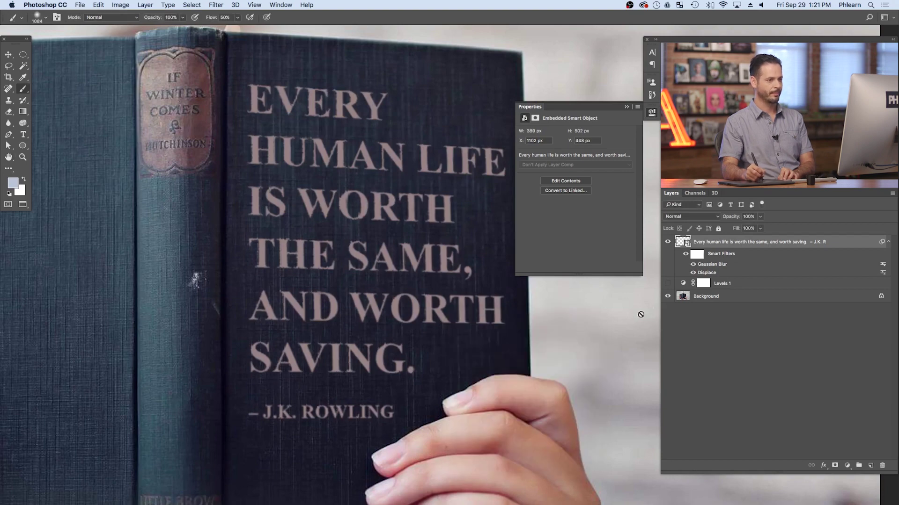
Compare the quote with its Gaussian Blur and Displace filters turned off and on.
key("super+0")
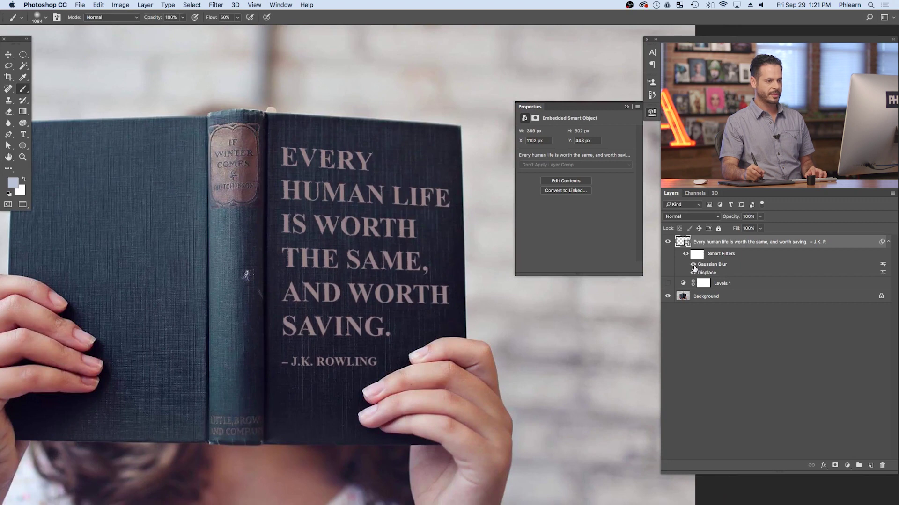
left_click(692, 264)
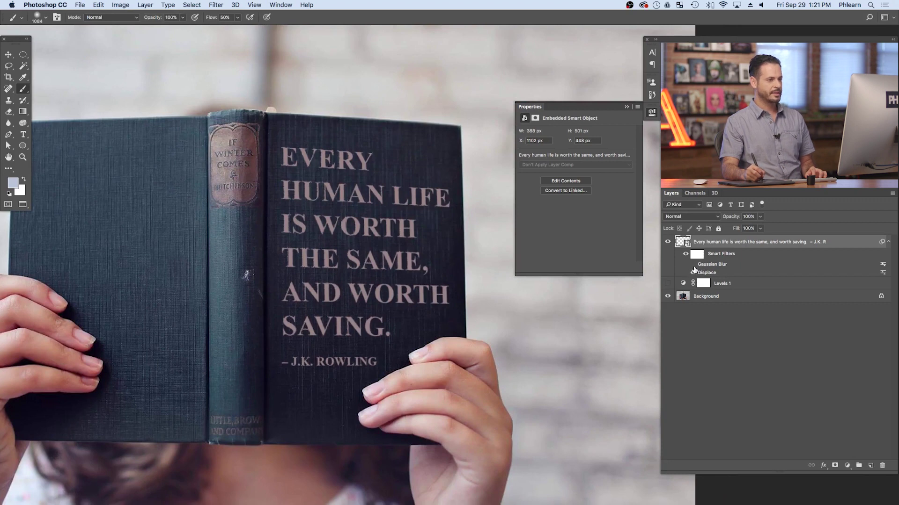
left_click(693, 273)
left_click(692, 273)
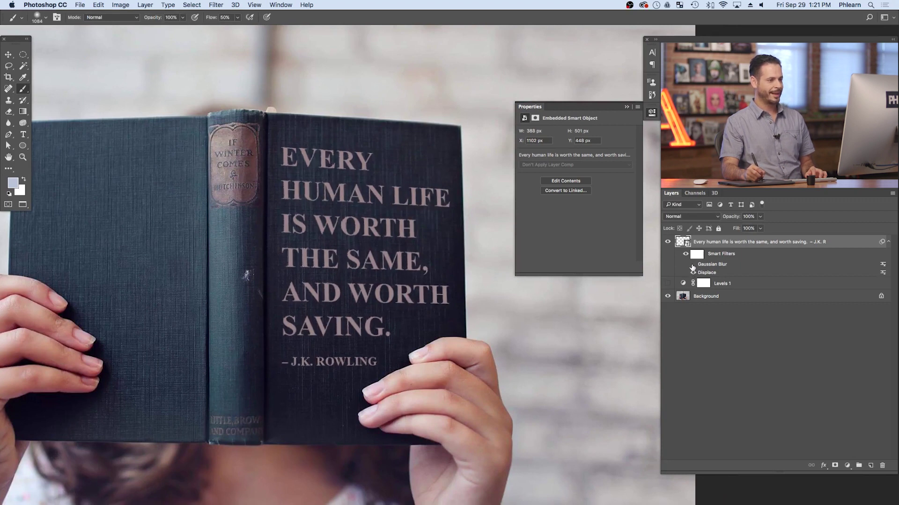
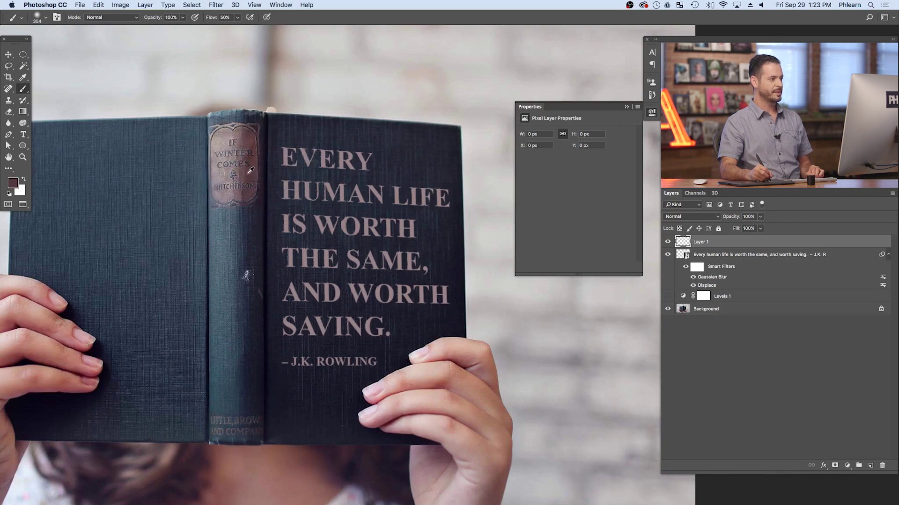
Paint a dark reddish-brown shade over the quote's right side on Layer 1 with a 740 px brush at 30% flow, checking it off and on.
left_click_drag(357, 251, 390, 239)
key("shift+3")
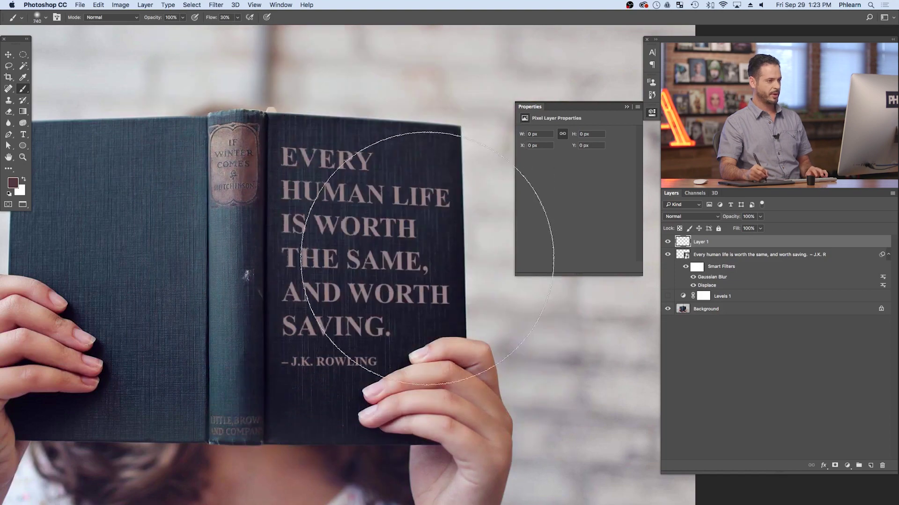
mouse_move(414, 346)
left_mouse_down()
mouse_move(406, 134)
mouse_move(383, 339)
mouse_move(431, 337)
mouse_move(428, 143)
mouse_move(402, 330)
mouse_move(349, 257)
mouse_move(399, 114)
mouse_move(415, 333)
mouse_move(465, 245)
mouse_move(459, 203)
mouse_move(424, 352)
mouse_move(417, 130)
mouse_move(422, 376)
mouse_move(429, 182)
mouse_move(377, 308)
mouse_move(407, 234)
mouse_move(393, 371)
left_mouse_up()
left_click(667, 242)
left_click(668, 241)
left_click(668, 242)
left_click(668, 241)
left_click(668, 241)
left_click(668, 242)
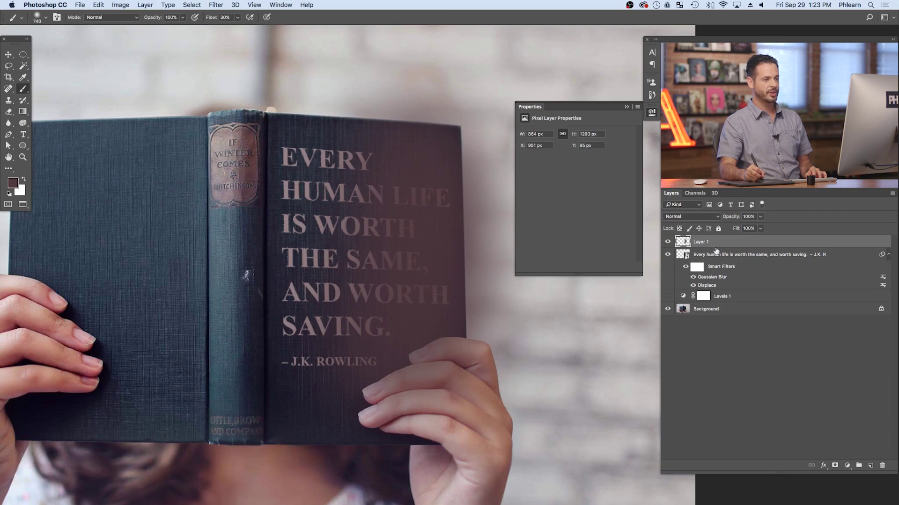
Clip the painted Layer 1 to the quote layer with a clipping mask.
left_click(715, 258)
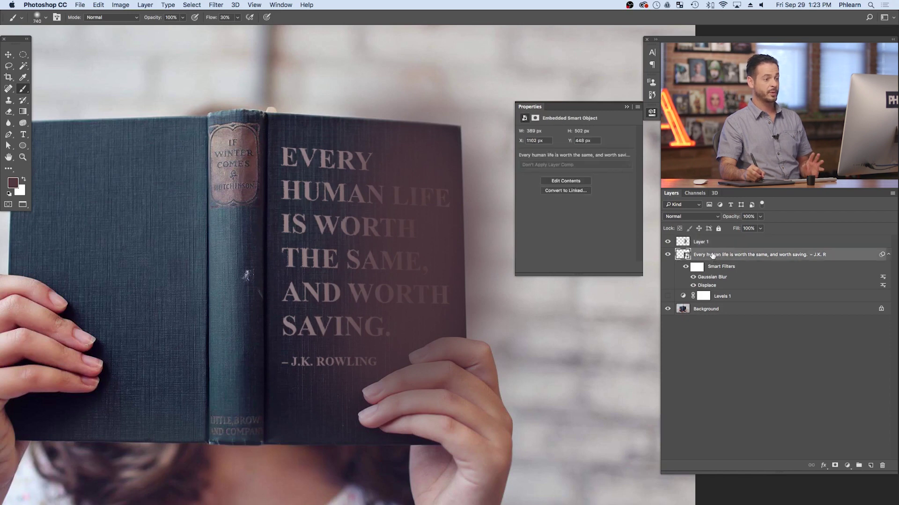
left_click(712, 246)
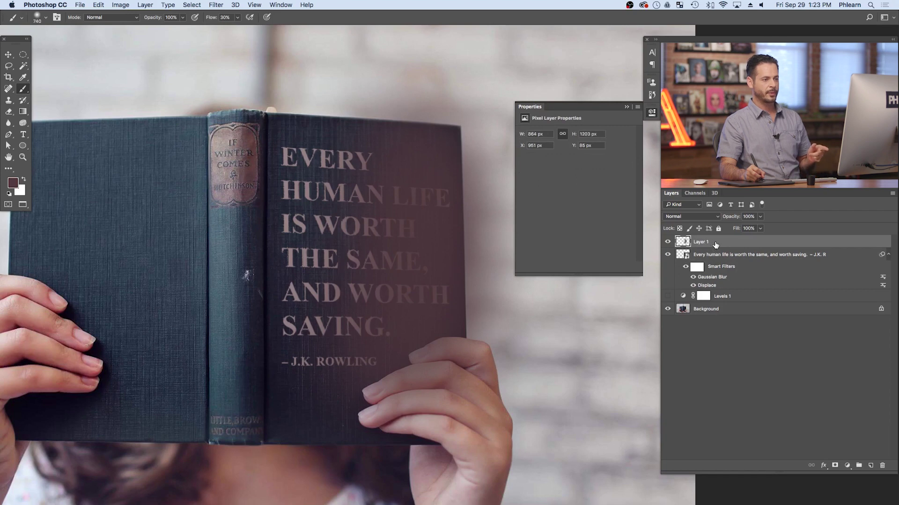
right_click(715, 244)
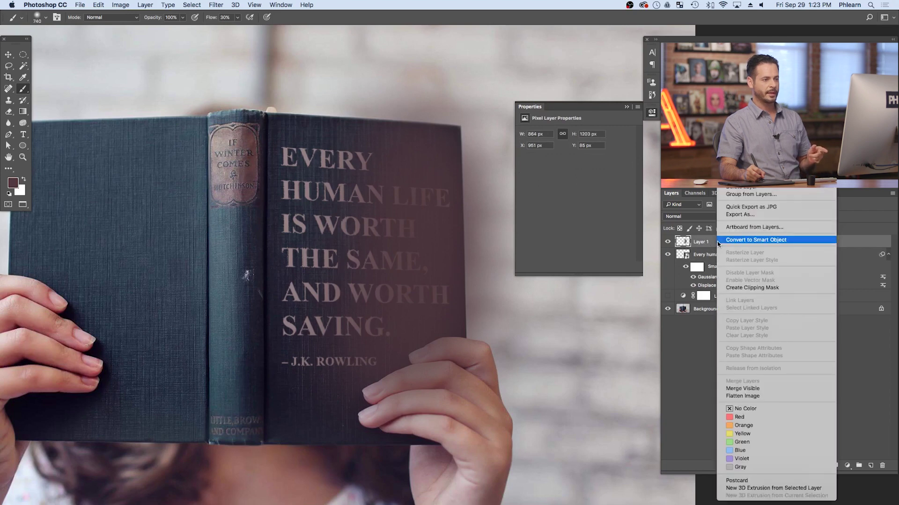
left_click(753, 287)
Compare the lettering with and without the clipped shading, and set Layer 1's opacity to 69%.
left_click(667, 242)
left_click(667, 242)
left_click(667, 242)
left_click(667, 242)
left_click(668, 241)
left_click(667, 242)
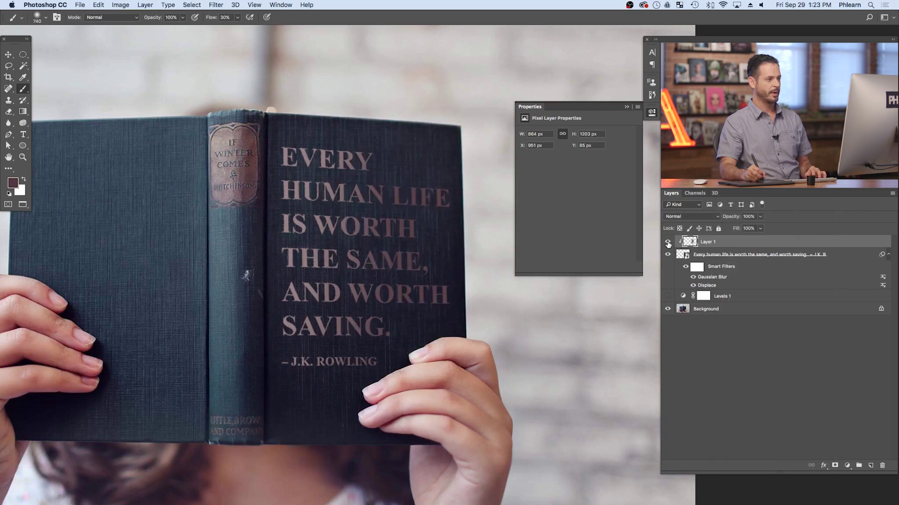
left_click(667, 242)
left_click(667, 242)
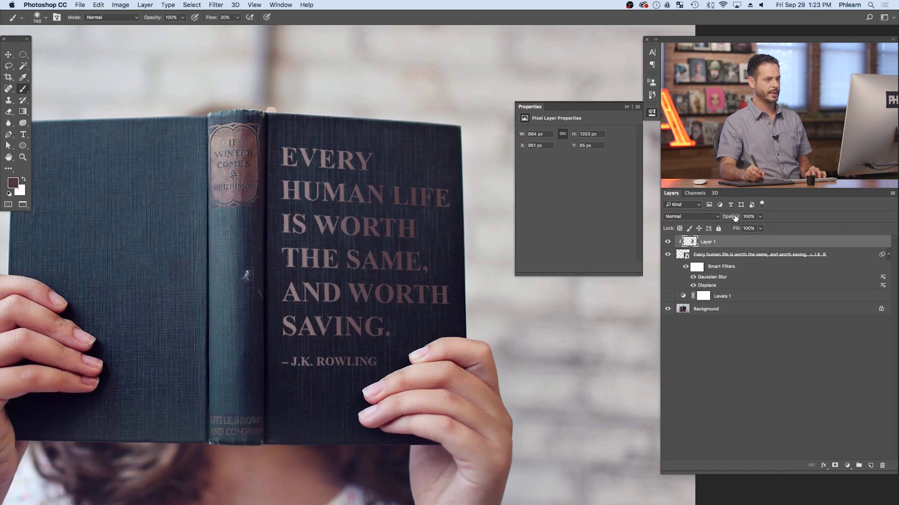
left_click_drag(724, 216, 721, 218)
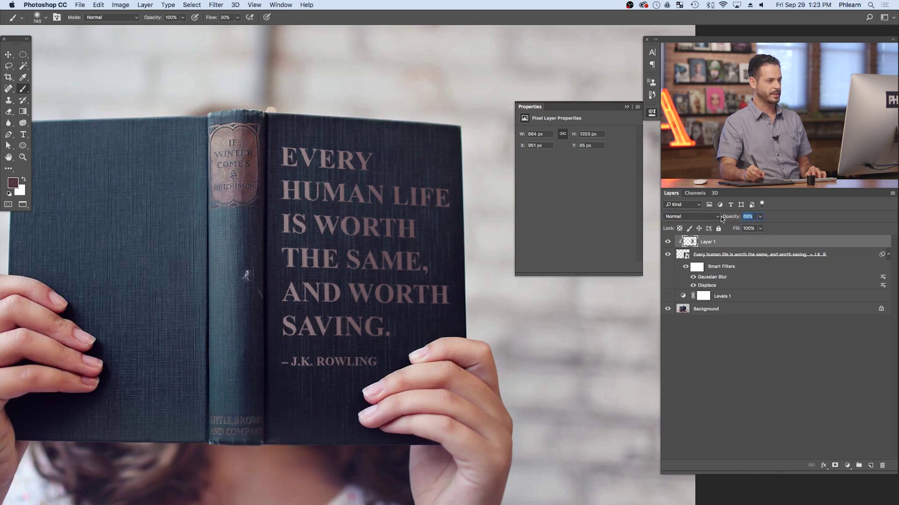
Add a new layer above Layer 1, clip it to the quote, and sample a light pinkish tone from the book's spine label.
key("shift+alt+super+n")
key("alt+super+g")
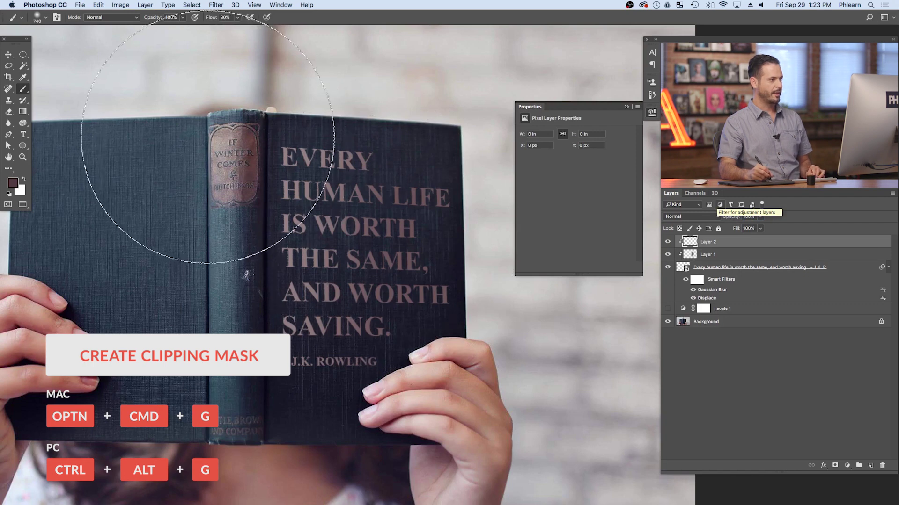
left_click(220, 139, "alt")
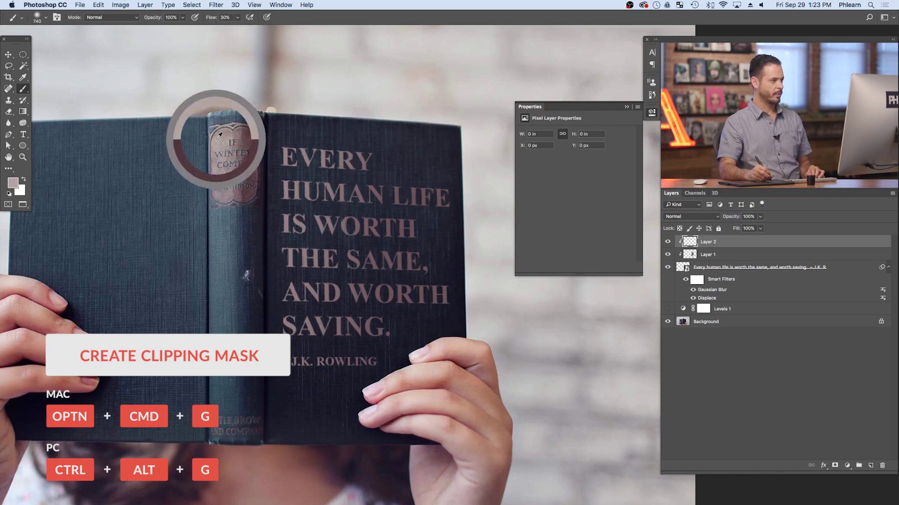
Paint the sampled light pinkish tone over the quote on Layer 2 with the 740 px brush, checking the layer off and on.
left_click_drag(371, 90, 381, 261)
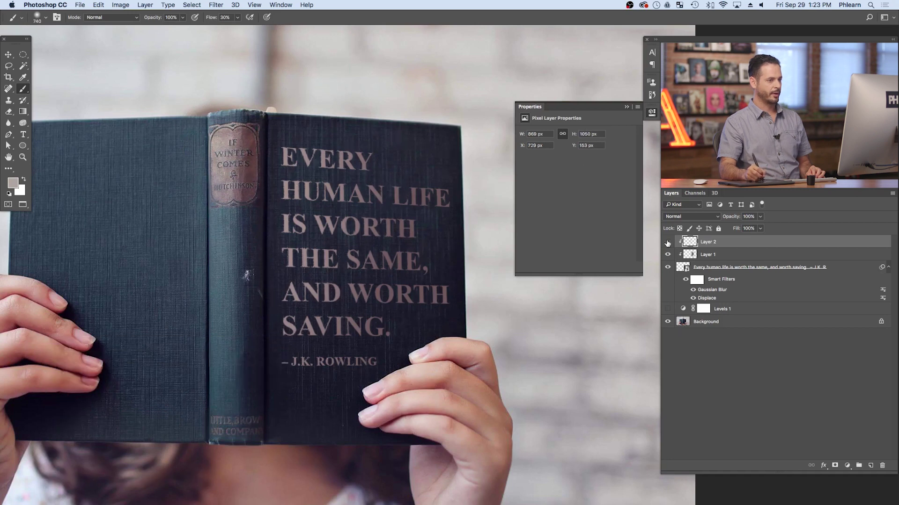
left_click_drag(668, 255, 668, 241)
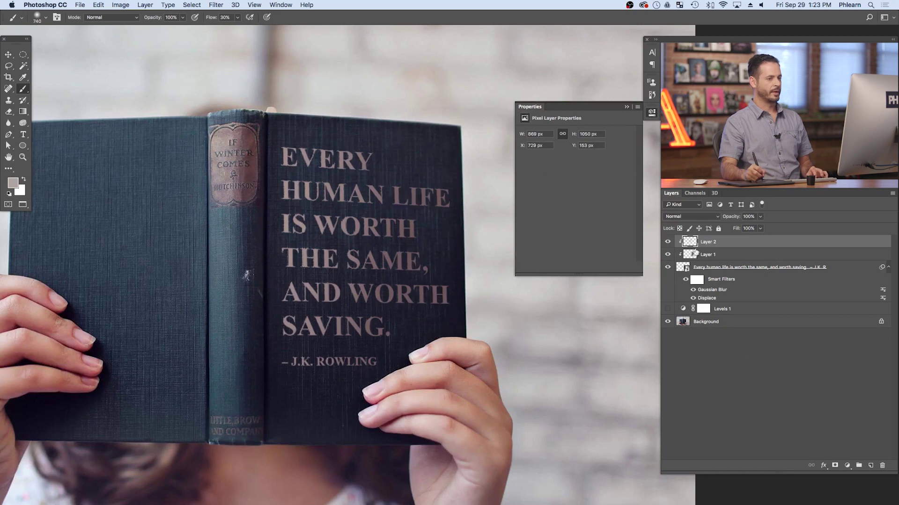
left_click(667, 242)
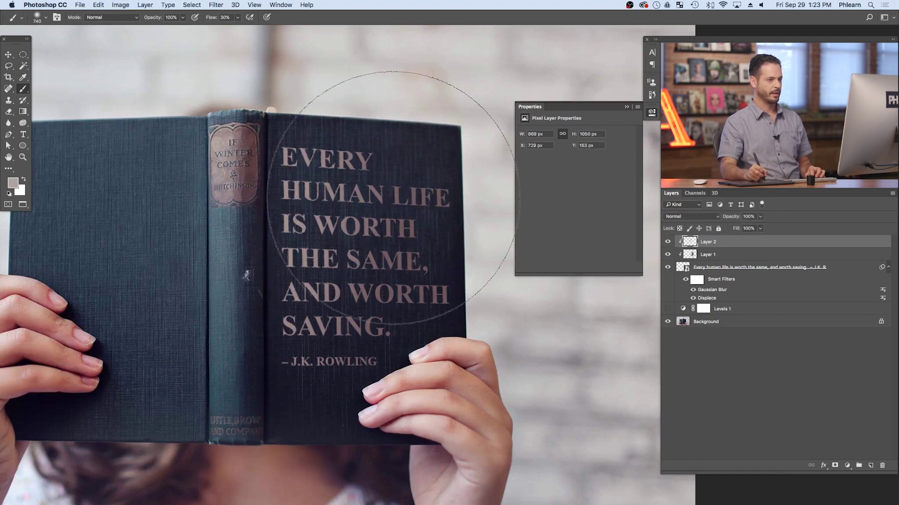
Sample darker and lighter tones from the spine label and lettering, paint them over the quote on Layer 2, enlarge the brush to 959 px, and compare.
left_click_drag(241, 187, 231, 185)
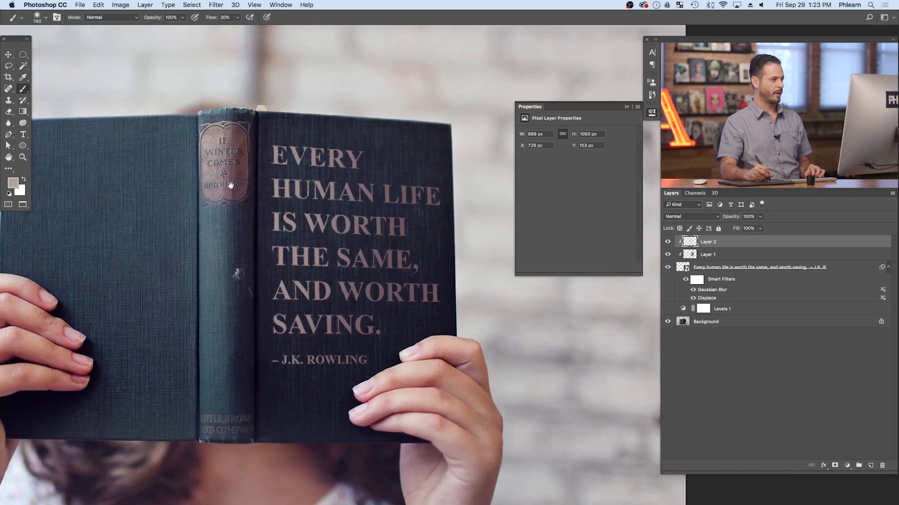
left_click(230, 142, "alt")
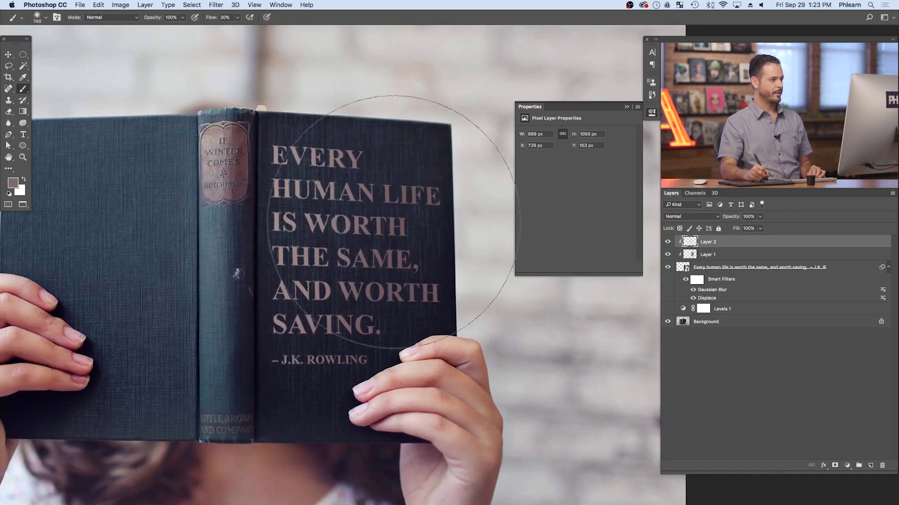
left_click_drag(281, 345, 368, 338)
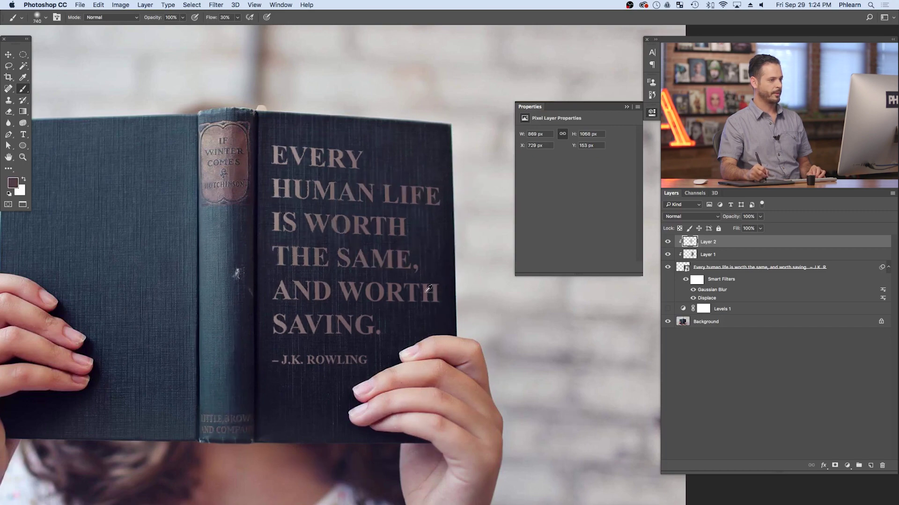
mouse_move(370, 271)
left_mouse_down()
mouse_move(291, 160)
mouse_move(296, 150)
left_mouse_up()
left_click(316, 150, "alt")
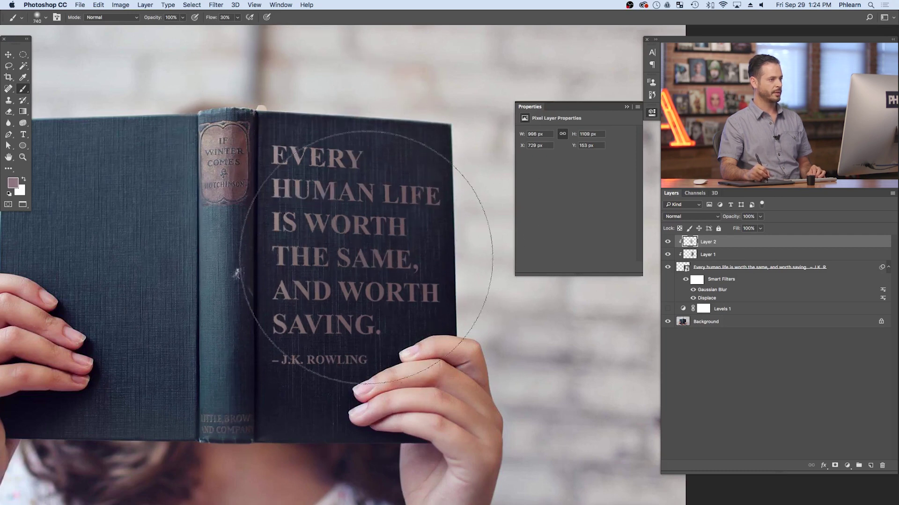
left_click(360, 224, "alt")
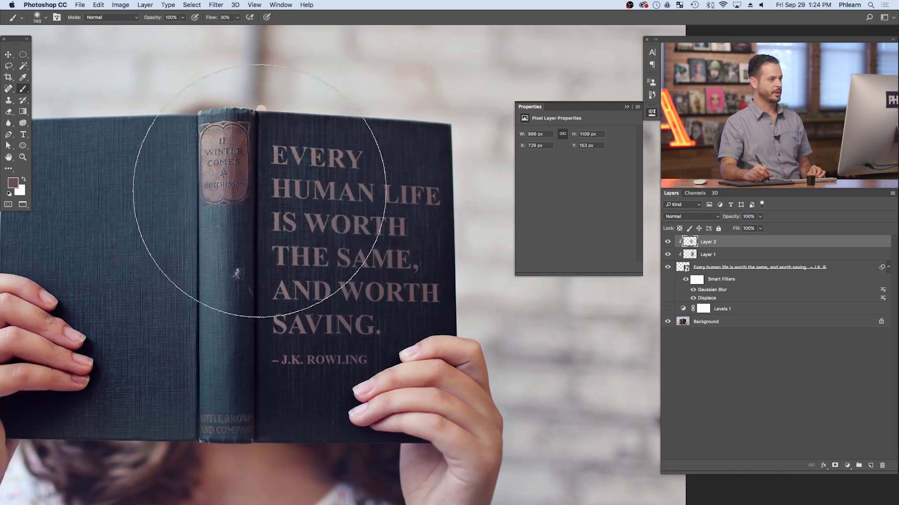
left_click(208, 137, "alt")
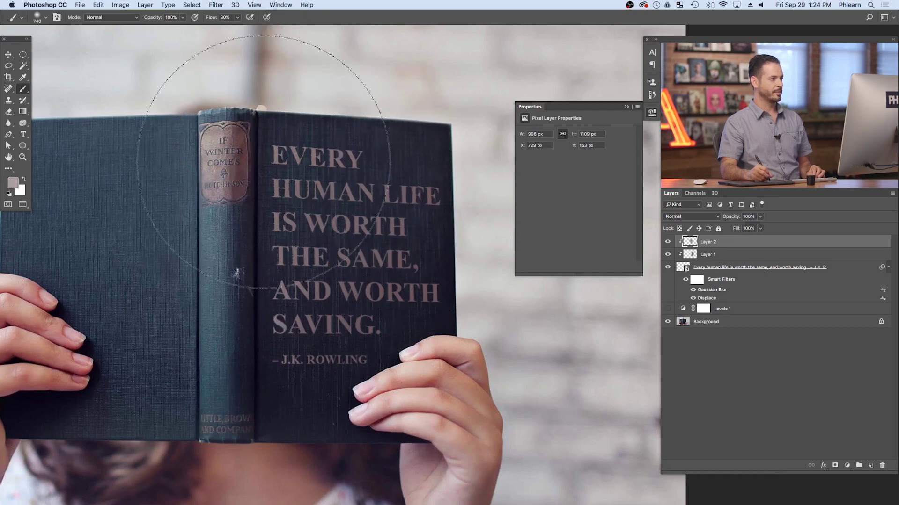
key("bracketright")
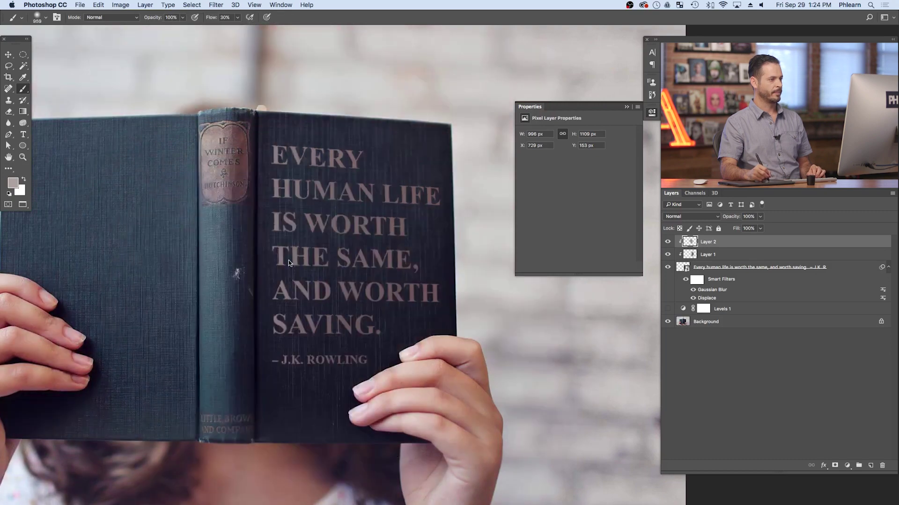
left_click(668, 254)
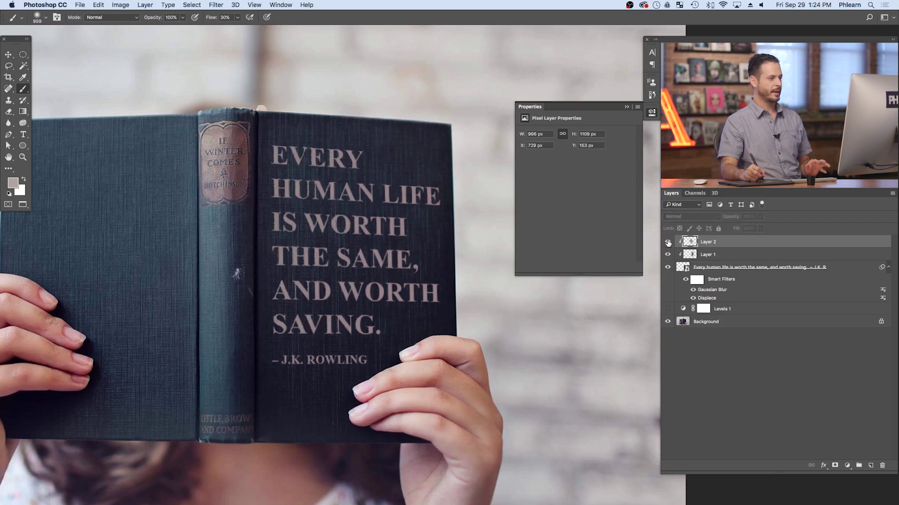
left_click(668, 242)
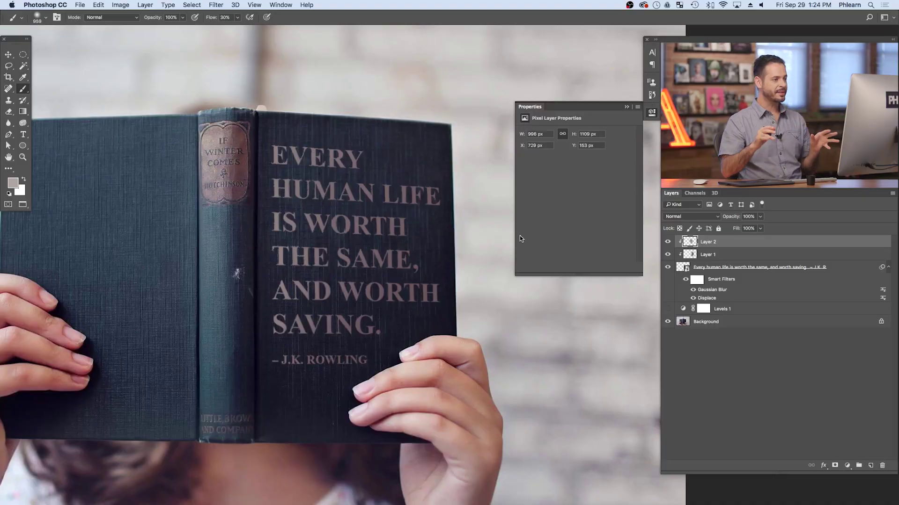
Duplicate the Background layer as Background copy and move the copy to the top of the layer stack.
left_click(728, 326)
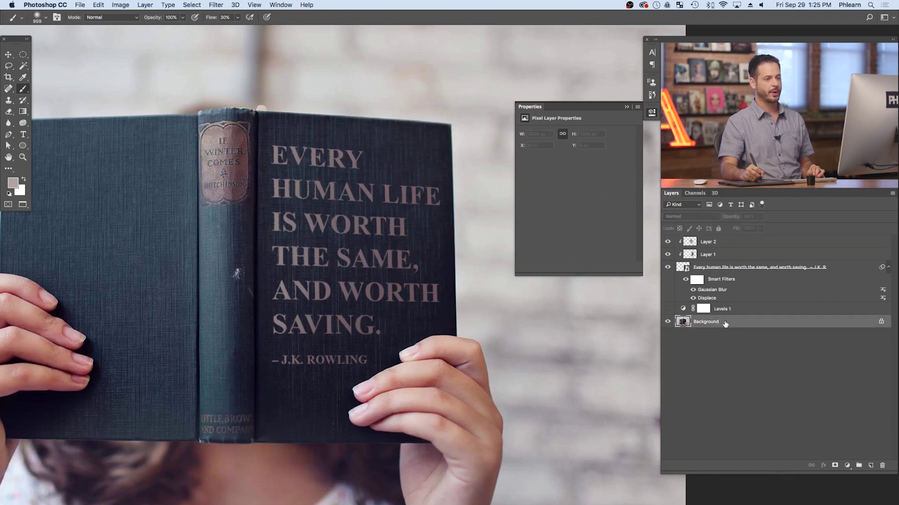
left_click_drag(736, 326, 869, 464)
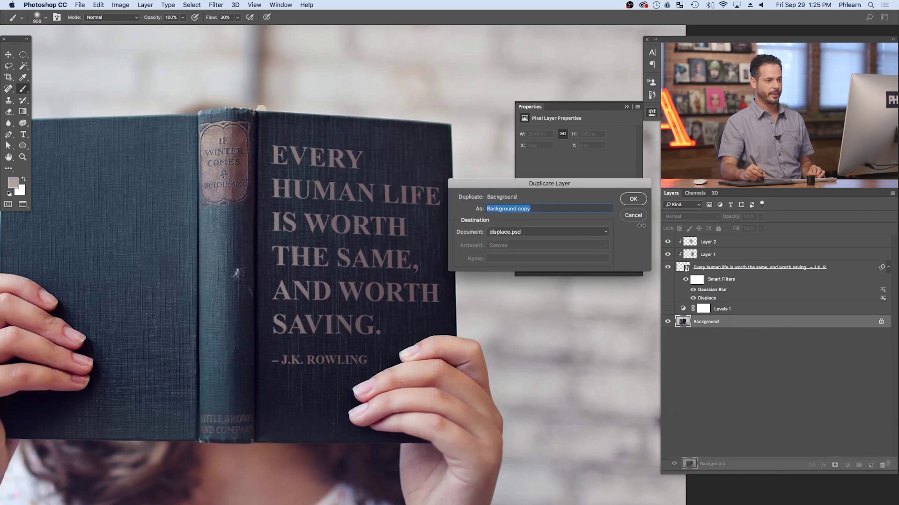
left_click(634, 199)
left_click_drag(751, 323, 761, 243)
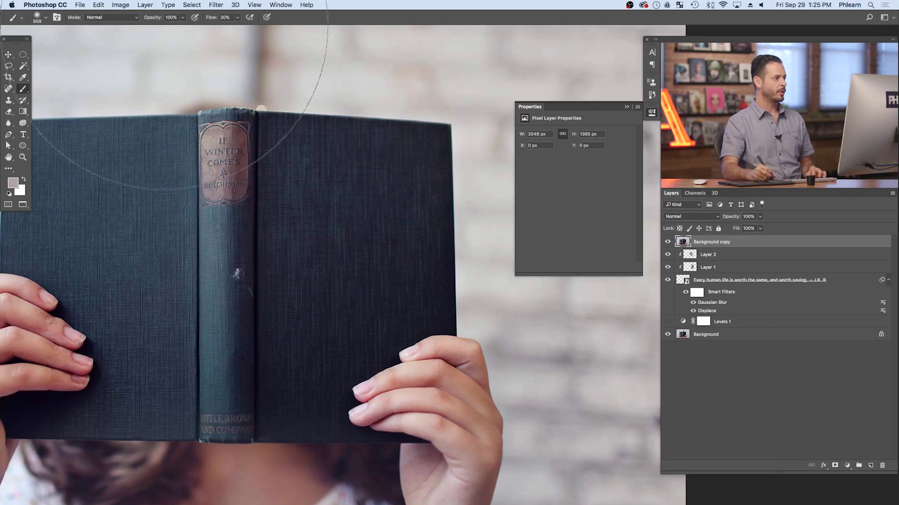
Desaturate the Background copy layer and clip it to the quote layer with a clipping mask.
left_click(122, 5)
mouse_move(135, 30)
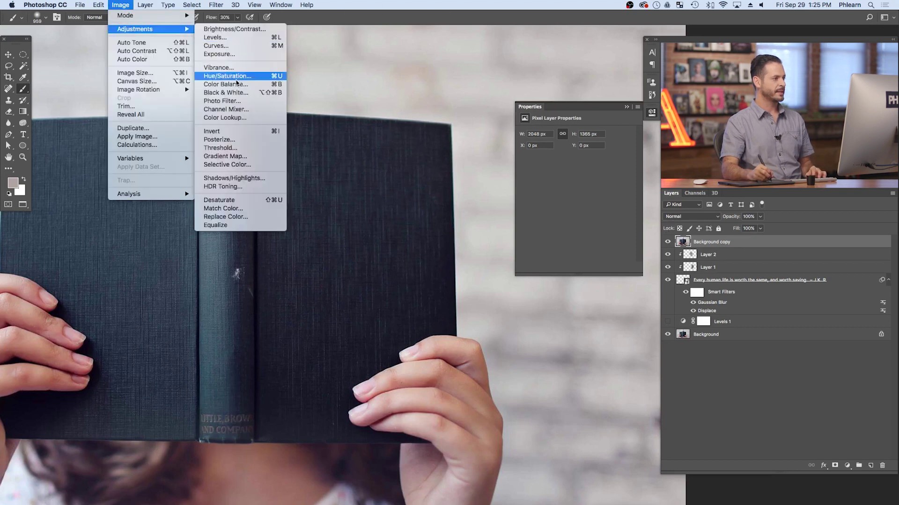
left_click(230, 202)
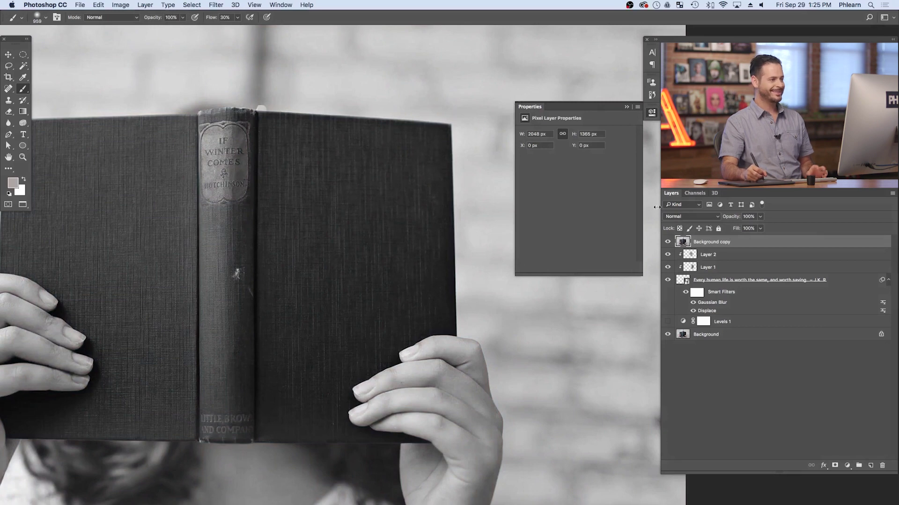
right_click(744, 242)
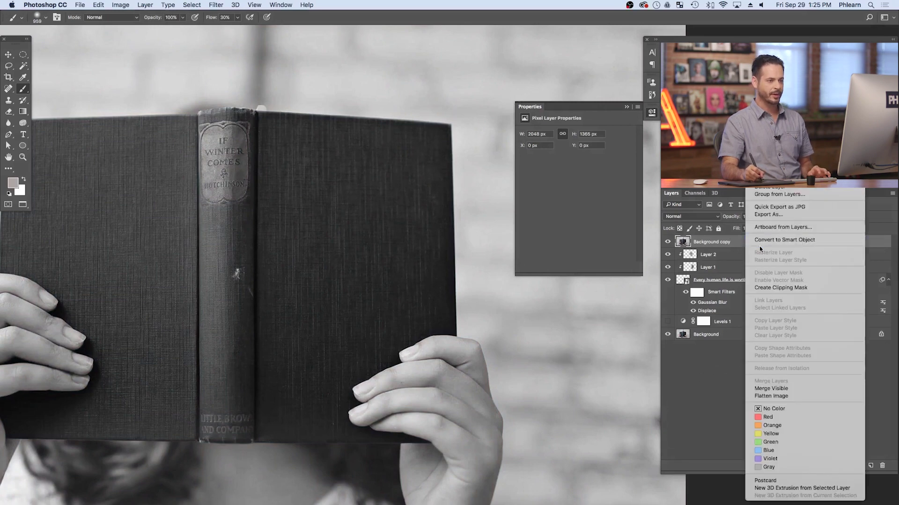
left_click(775, 288)
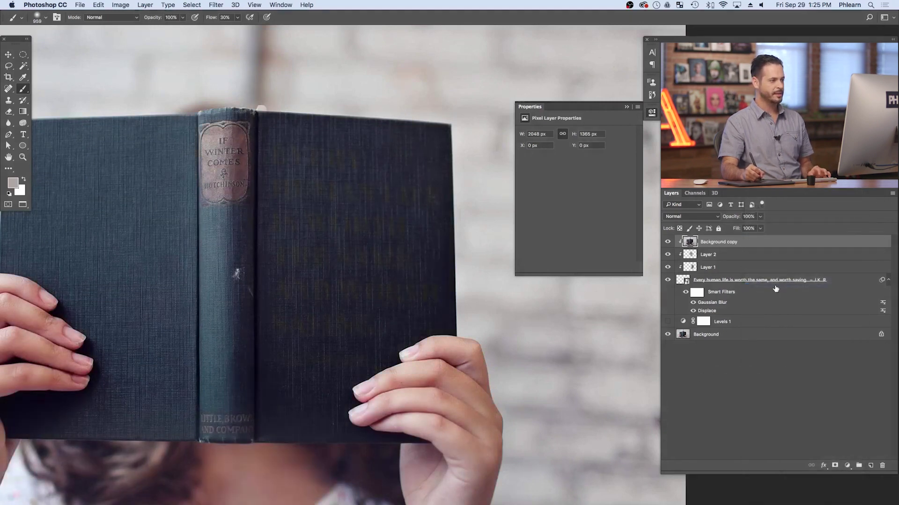
Compare the lettering with and without the clipped Background copy, and set that layer's blend mode to Soft Light.
left_click(669, 243)
left_click(668, 243)
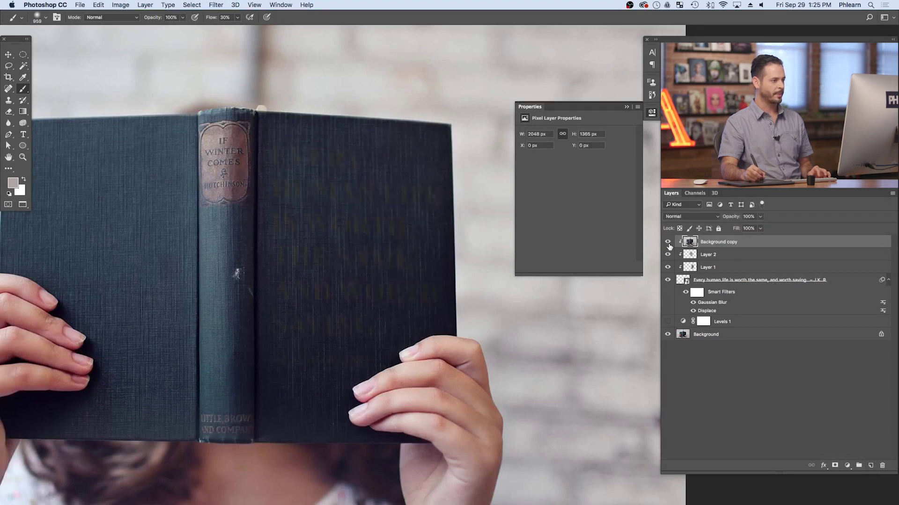
left_click(668, 243)
left_click(668, 243)
left_click(669, 243)
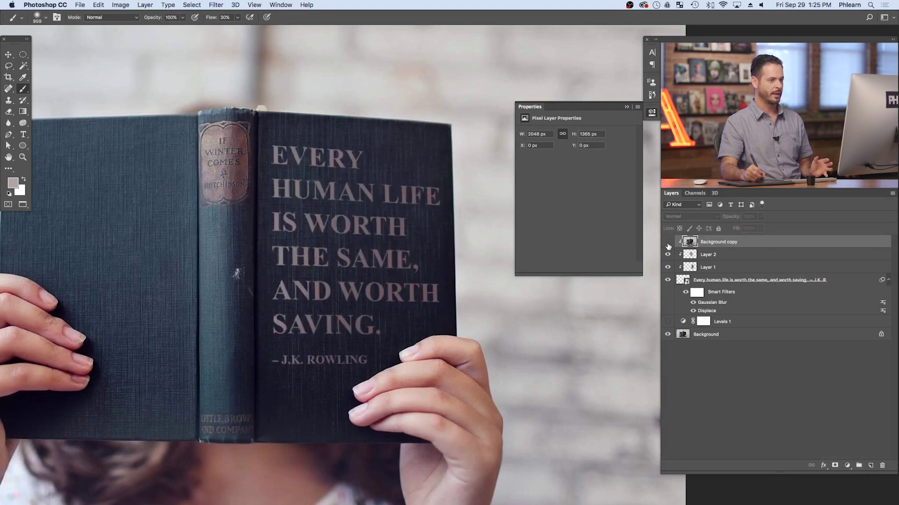
left_click(668, 243)
left_click(669, 243)
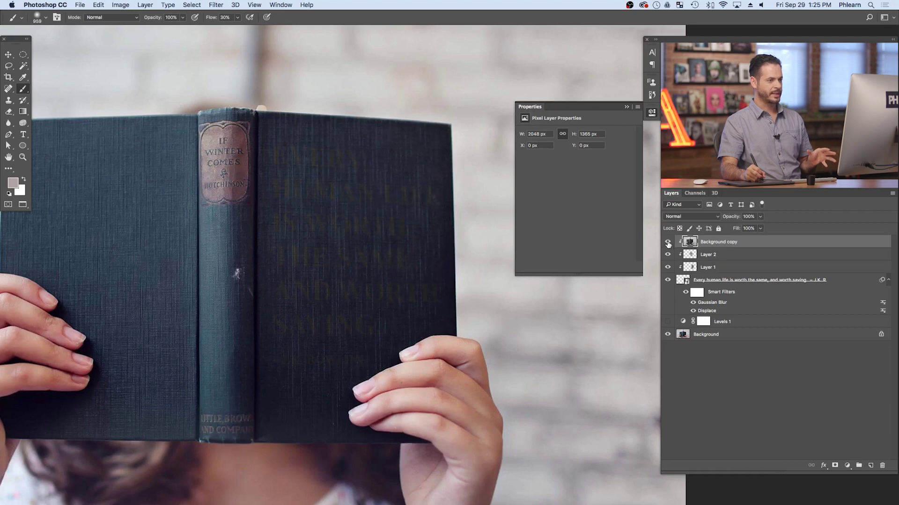
left_click(688, 217)
left_click(691, 316)
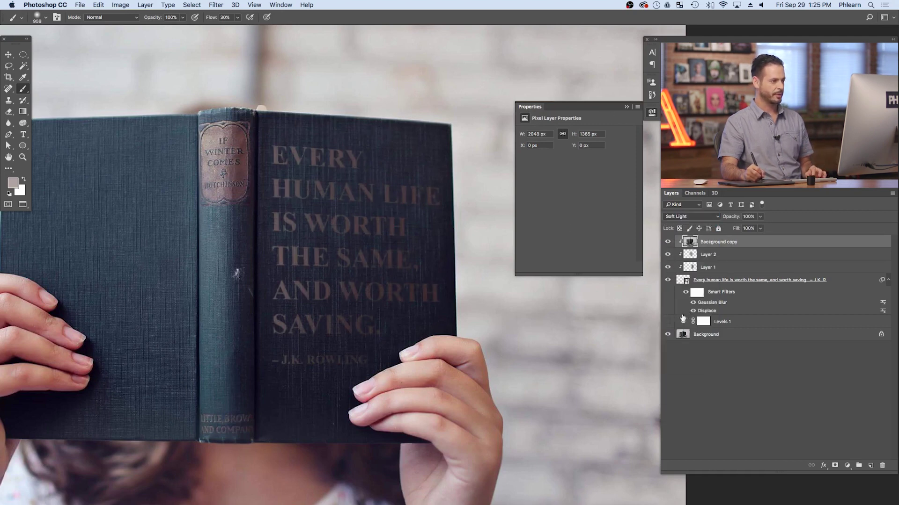
Examine the cloth texture on the letters up close with the Soft Light Background copy on and off.
left_click_drag(316, 224, 348, 215)
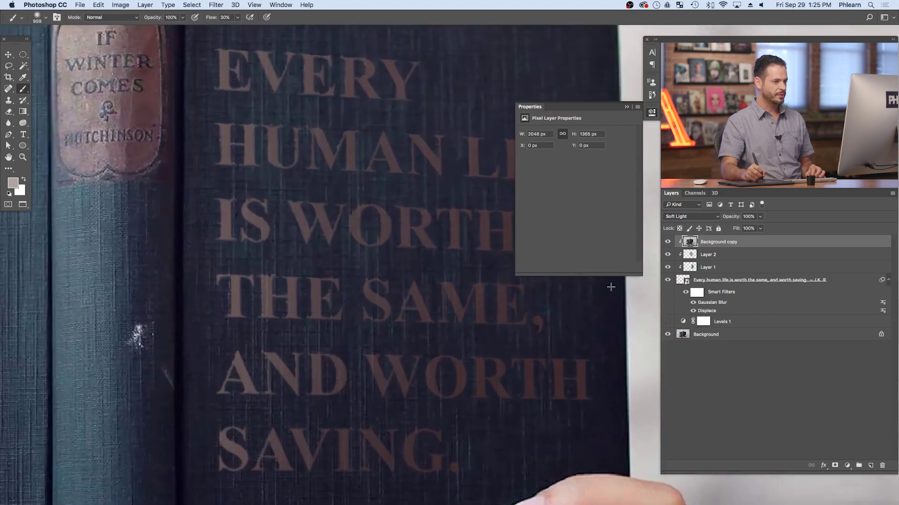
left_click(669, 243)
left_click(669, 244)
left_click(670, 243)
left_click(669, 243)
scroll(409, 351, "up", 3)
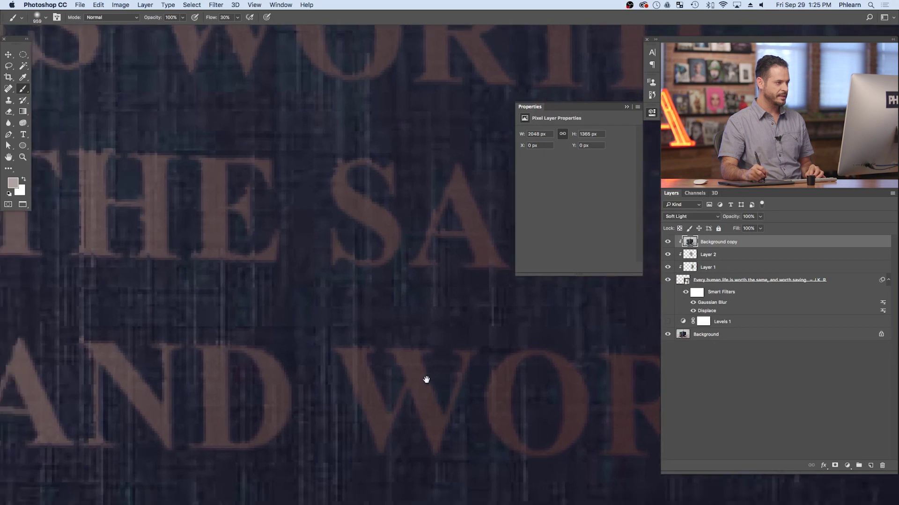
left_click(667, 243)
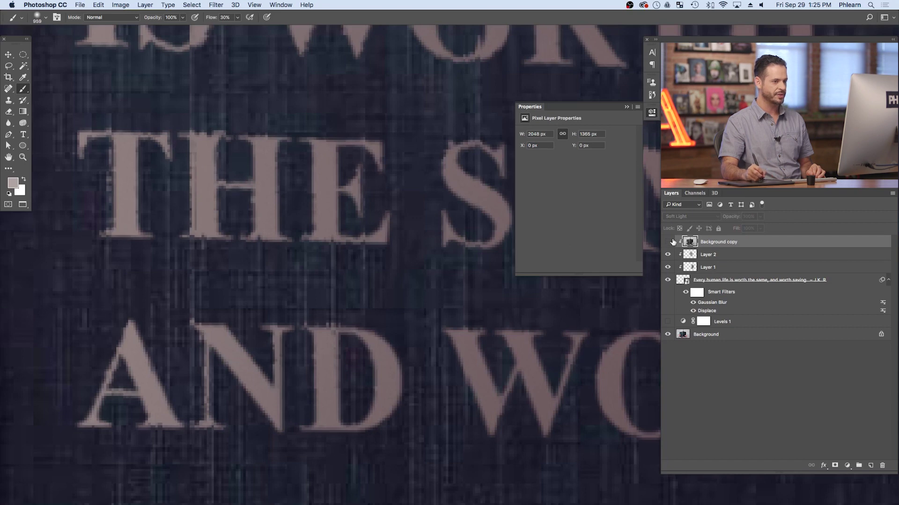
left_click(668, 243)
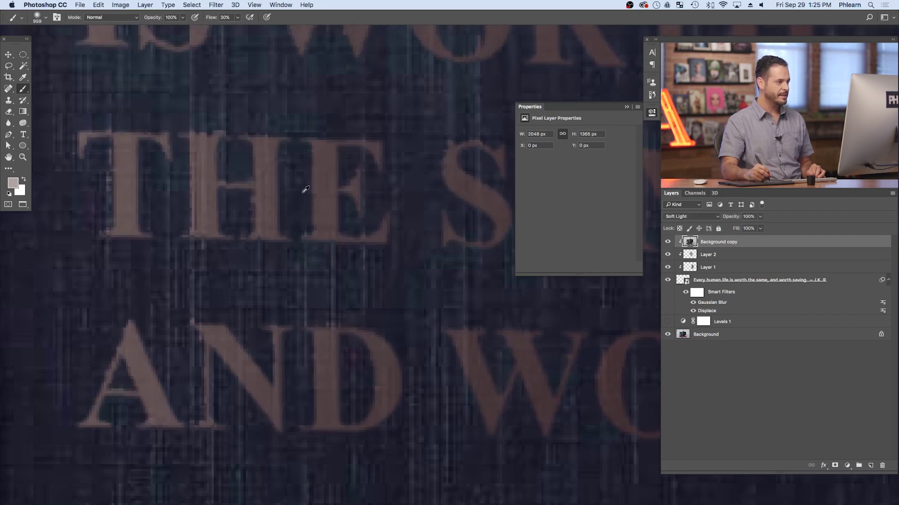
View the quote layer on its own, restore the other layers, and compare the letter texture with and without Background copy.
left_click(669, 242, "alt")
left_click(669, 245)
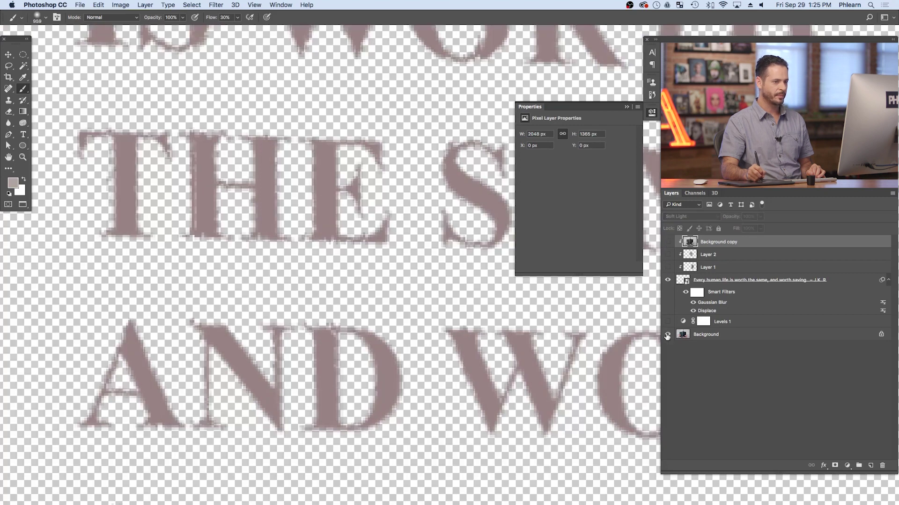
left_click(667, 335)
left_click(667, 243)
left_click(667, 242)
left_click(668, 242)
left_click(667, 242)
left_click(668, 242)
Compare the quote across the whole book cover with the Background copy texture shown and hidden.
key("super+comma")
key("super+comma")
key("super+minus")
key("super+minus")
key("super+minus")
key("super+minus")
key("super+minus")
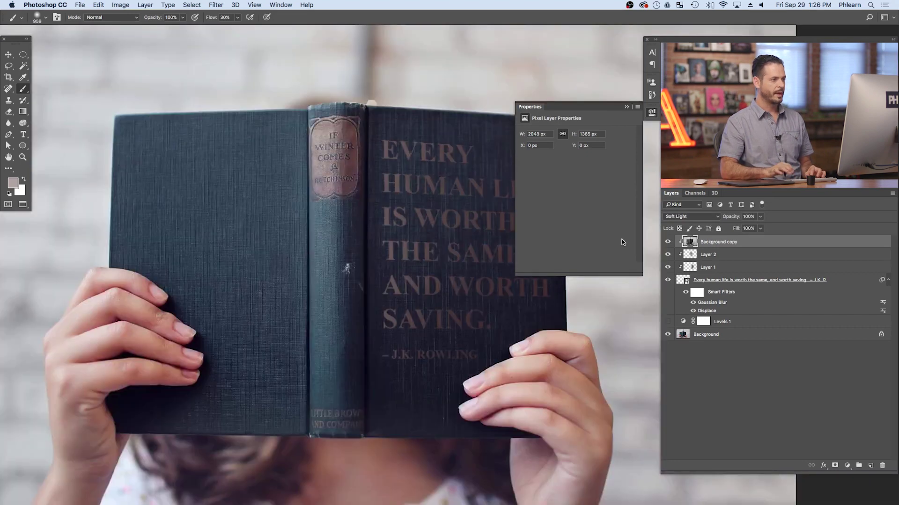
left_click_drag(417, 296, 314, 305)
left_click(667, 241)
left_click(668, 242)
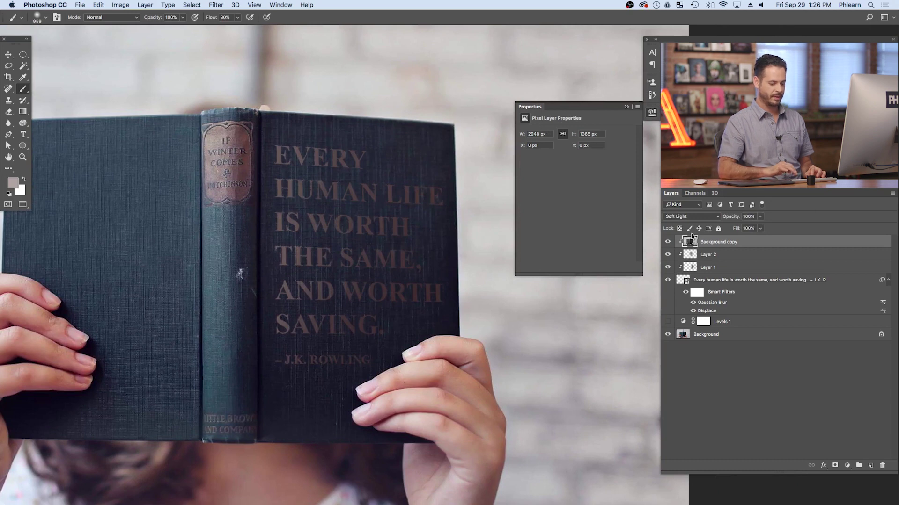
Apply Levels to the Background copy layer with input black at 19 and input white at 113, and return to the Brush tool.
key("super+l")
left_click_drag(242, 216, 202, 212)
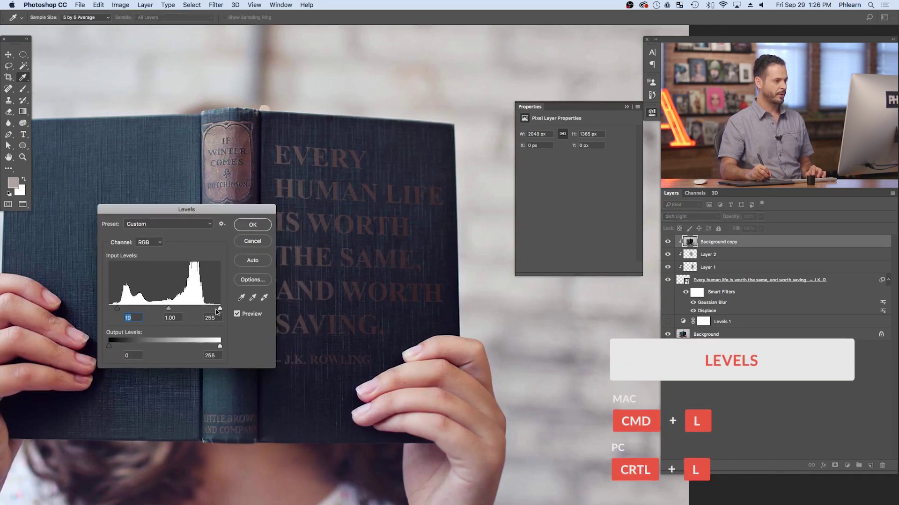
left_click_drag(205, 310, 170, 309)
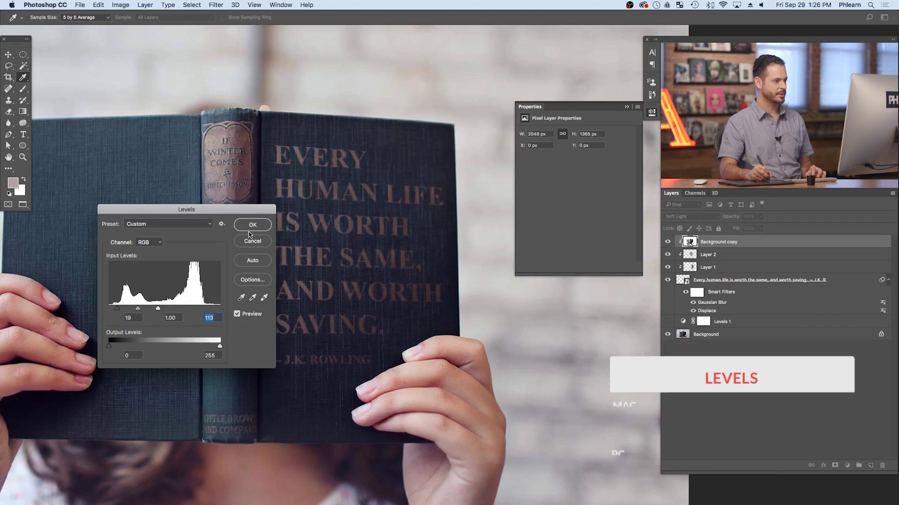
key("Return")
key("b")
Examine the lettering up close with and without the contrast-boosted Background copy texture.
scroll(393, 255, "up", 3)
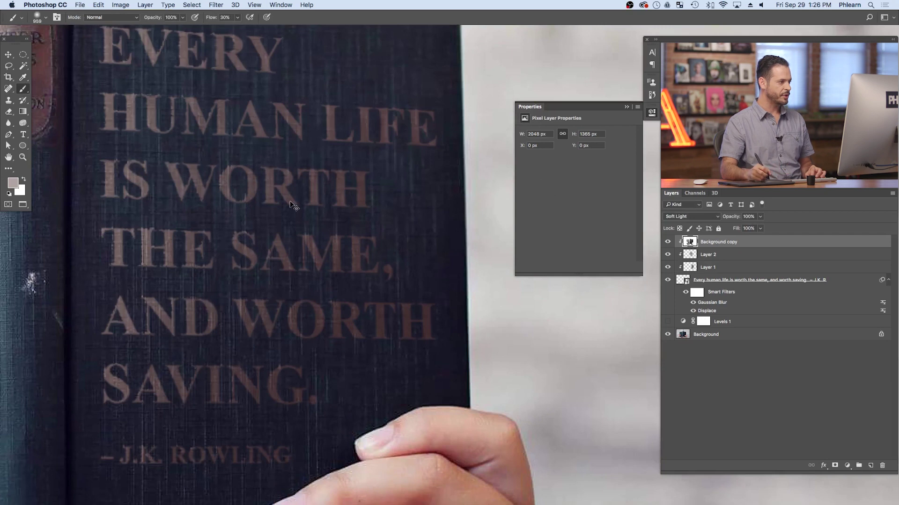
left_click_drag(227, 267, 283, 282)
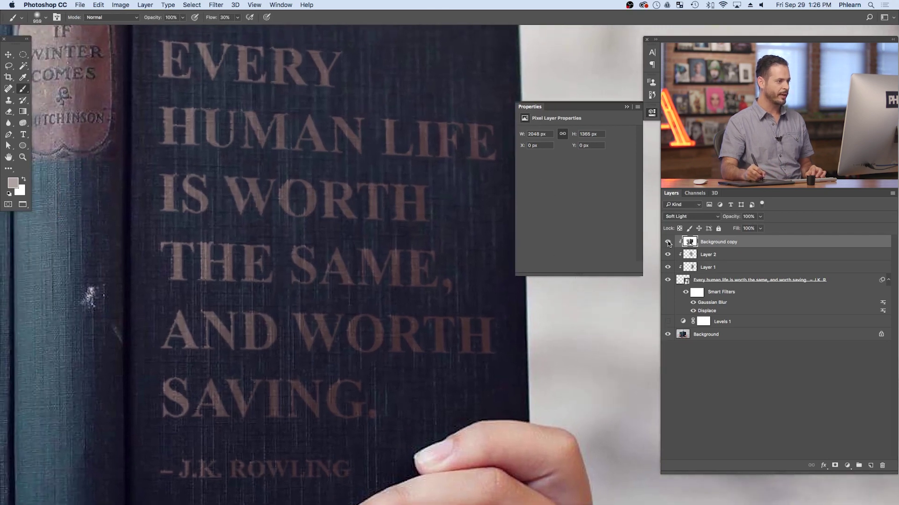
left_click(668, 242)
left_click(668, 241)
left_click(668, 242)
left_click(669, 242)
left_click(668, 242)
left_click(668, 242)
left_click(669, 242)
left_click(668, 242)
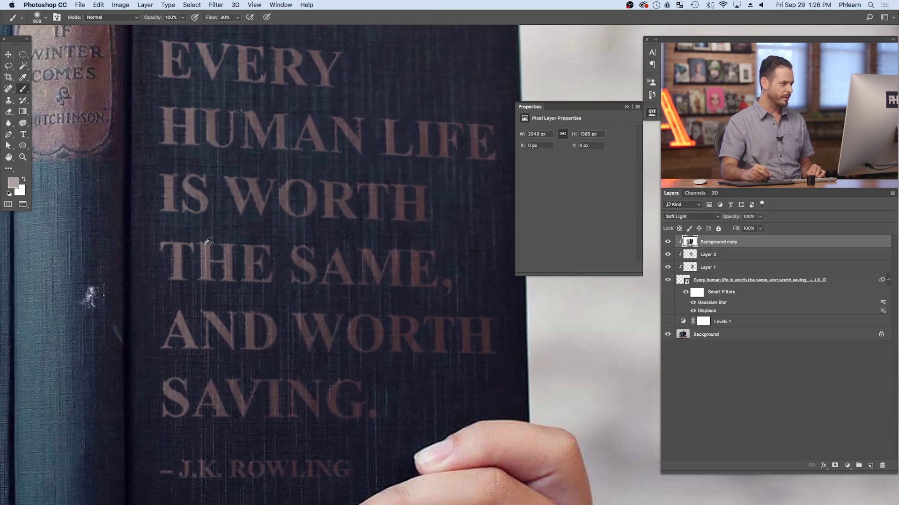
Compare the quote's letters with Background copy shown and hidden, ending on a view of the whole book.
left_click(668, 242)
left_click(668, 242)
left_click(668, 242)
left_click(668, 242)
left_click(668, 242)
left_click(668, 242)
left_click(668, 242)
left_click(668, 242)
key("super+0")
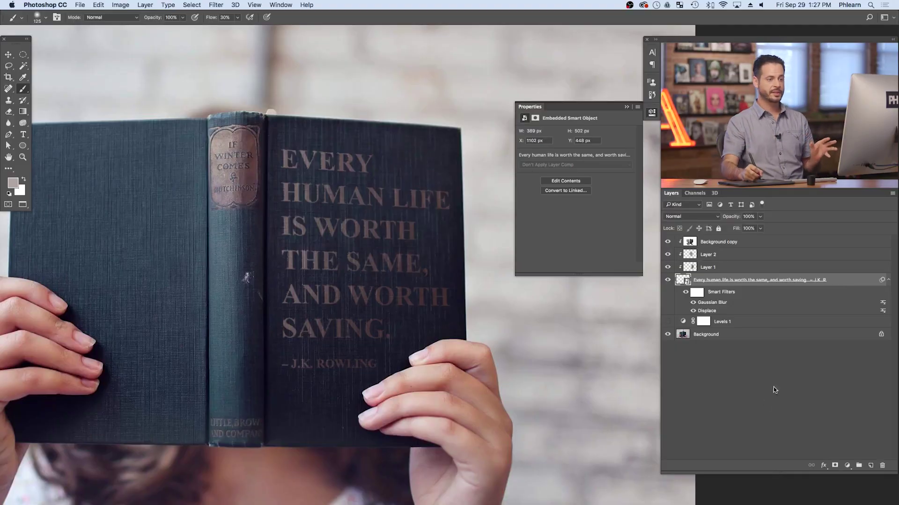
Add an Emboss-style Bevel & Emboss effect to the quote layer with depth 1% and size 0 px.
right_click(839, 280)
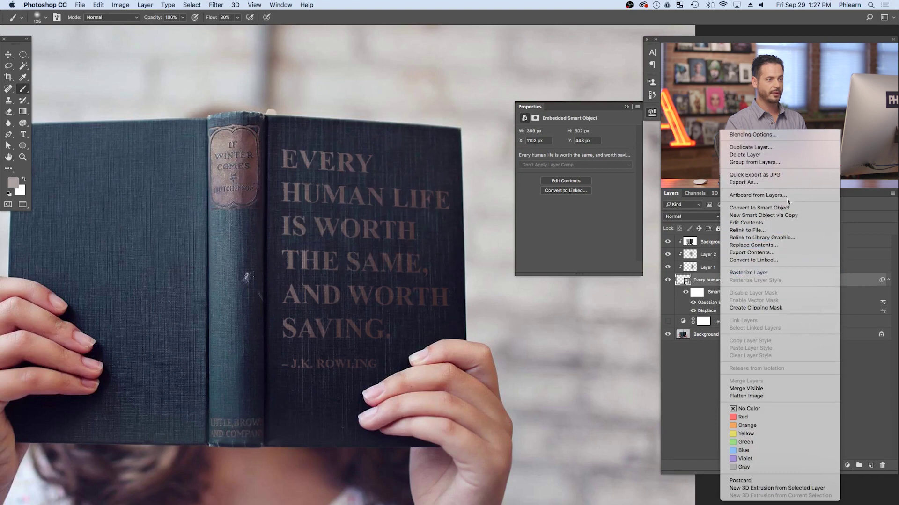
left_click(773, 136)
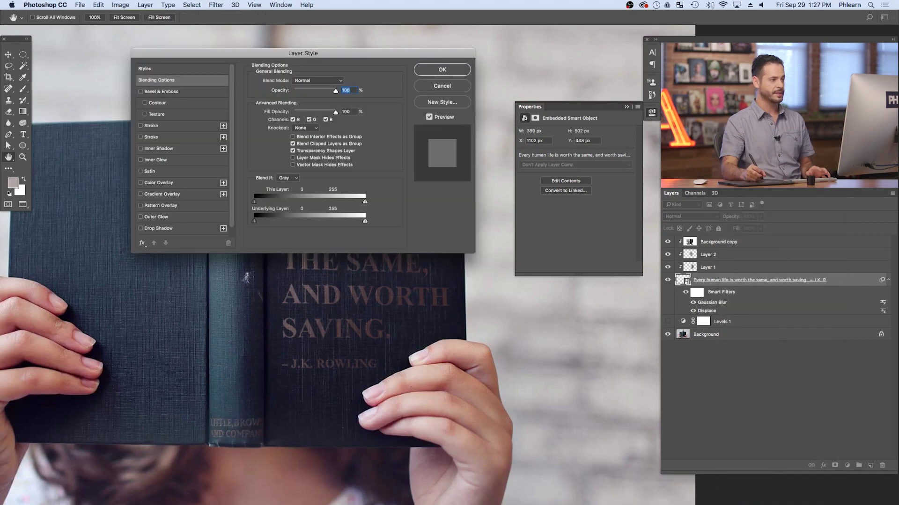
left_click_drag(352, 295, 279, 211)
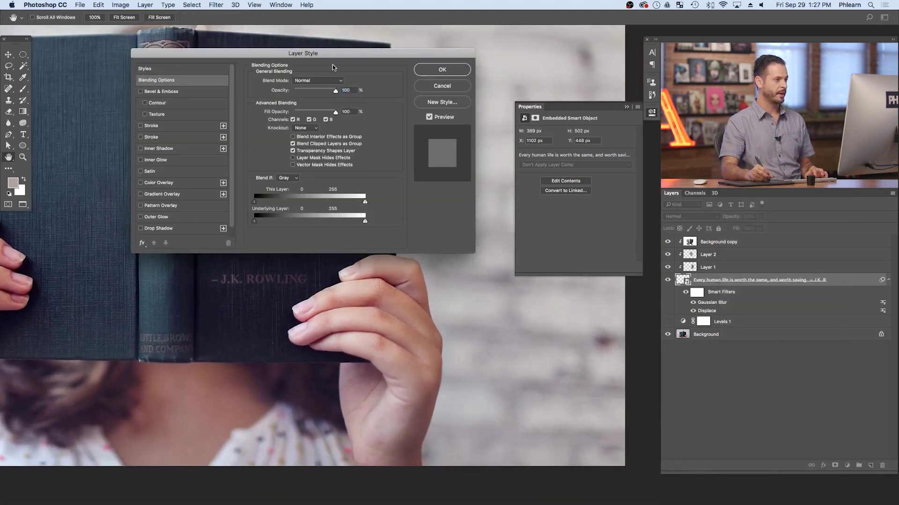
left_click_drag(345, 56, 500, 273)
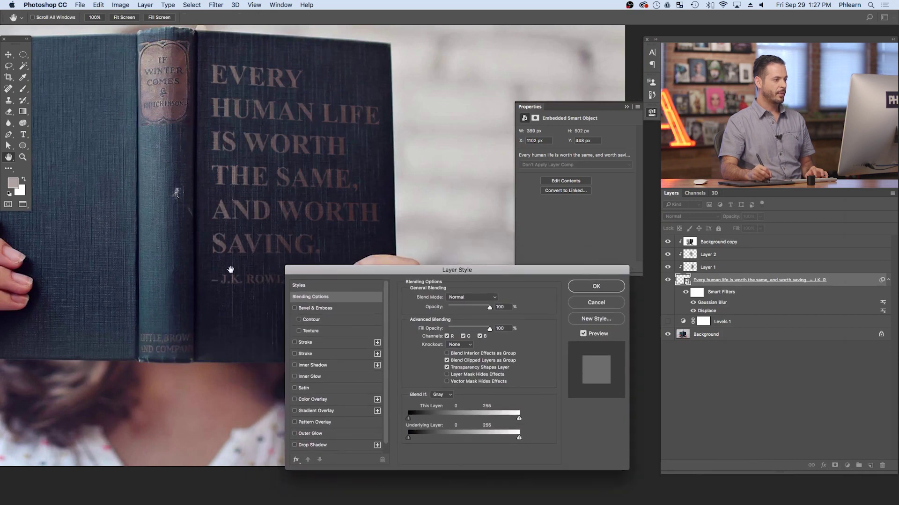
left_click(295, 308)
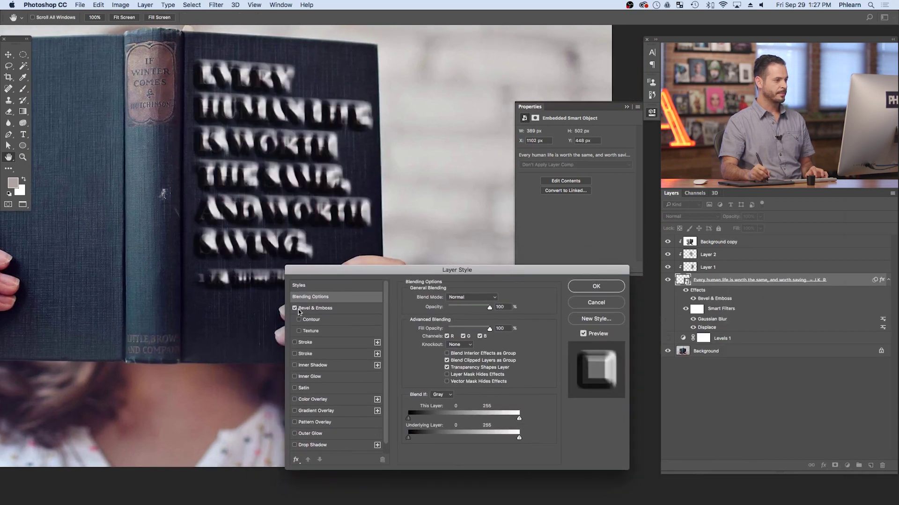
left_click(316, 308)
left_click_drag(421, 270, 417, 267)
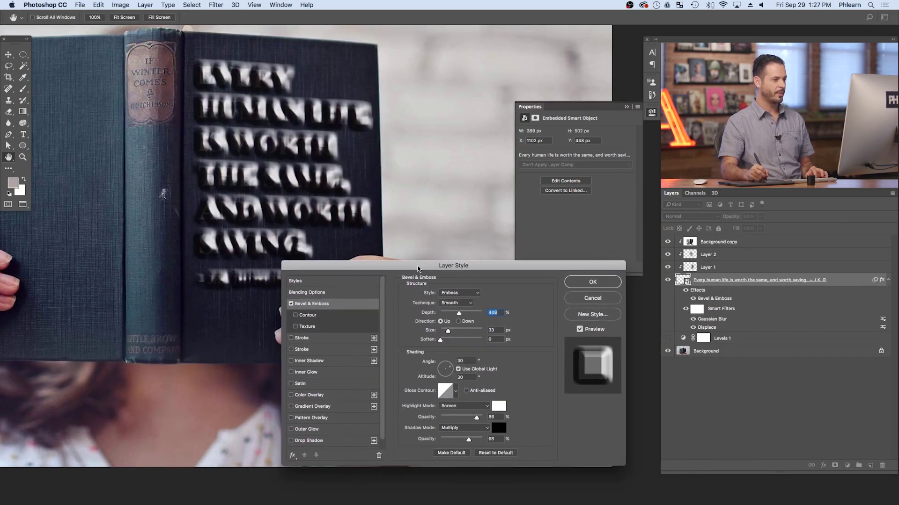
left_click_drag(458, 314, 437, 315)
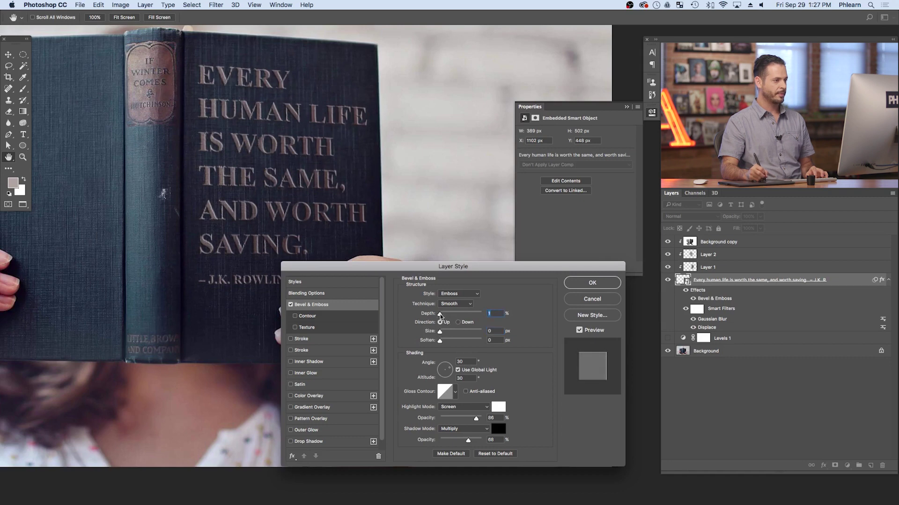
Set the bevel's shading angle to 172° and its altitude to 0°, using global light.
left_click_drag(454, 372, 441, 372)
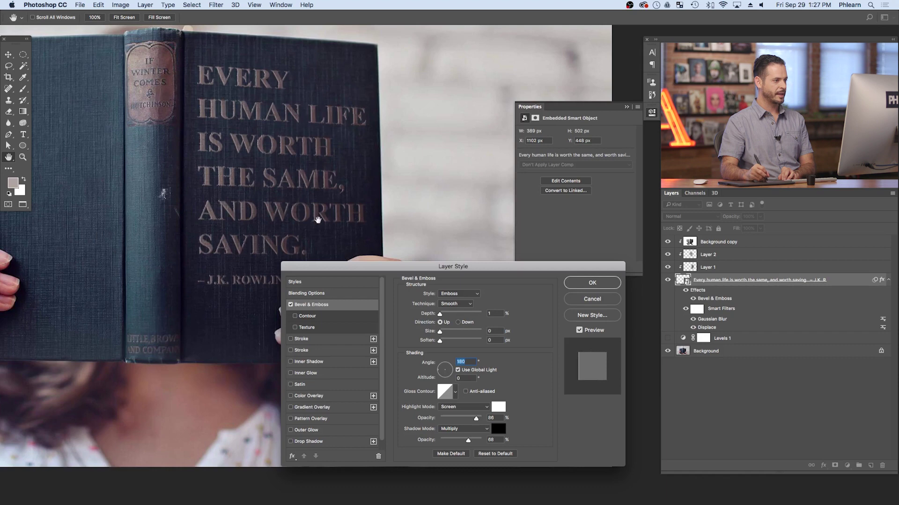
left_click(453, 370)
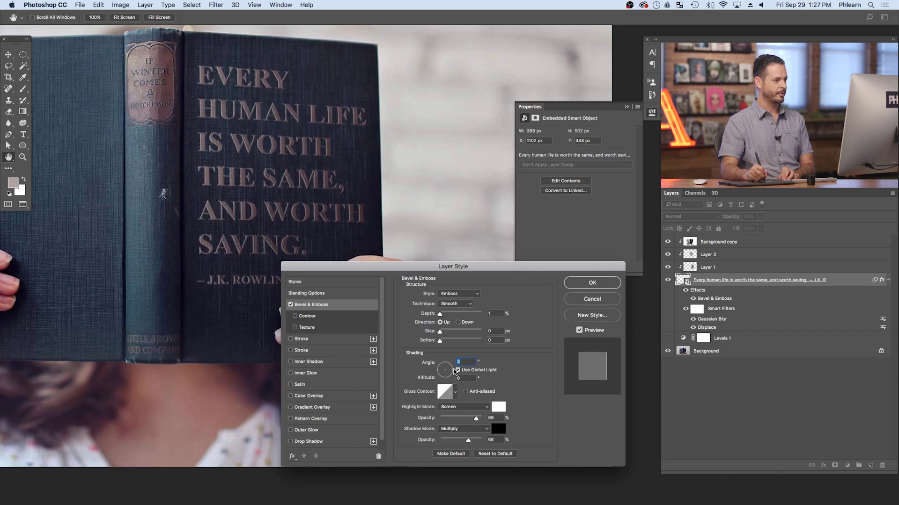
left_click(440, 372)
left_click_drag(440, 372, 440, 369)
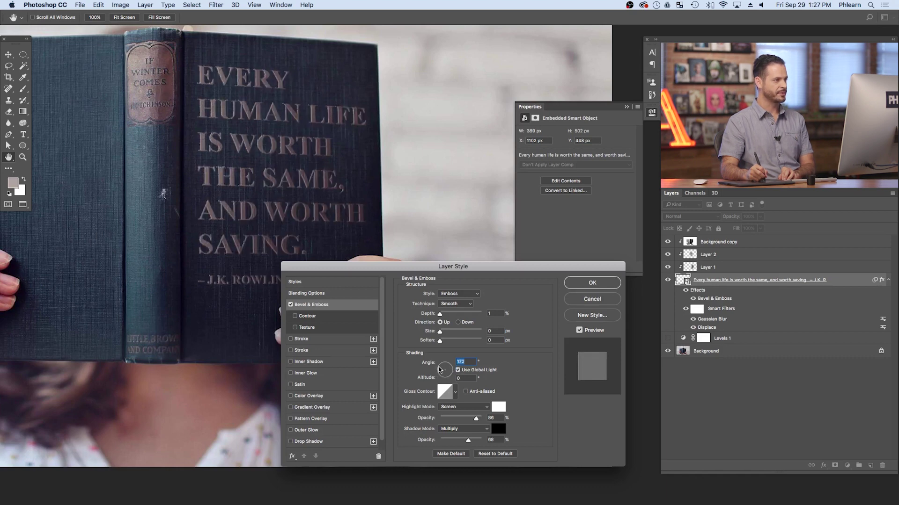
left_click_drag(484, 270, 487, 263)
left_click(461, 315)
left_click(443, 316)
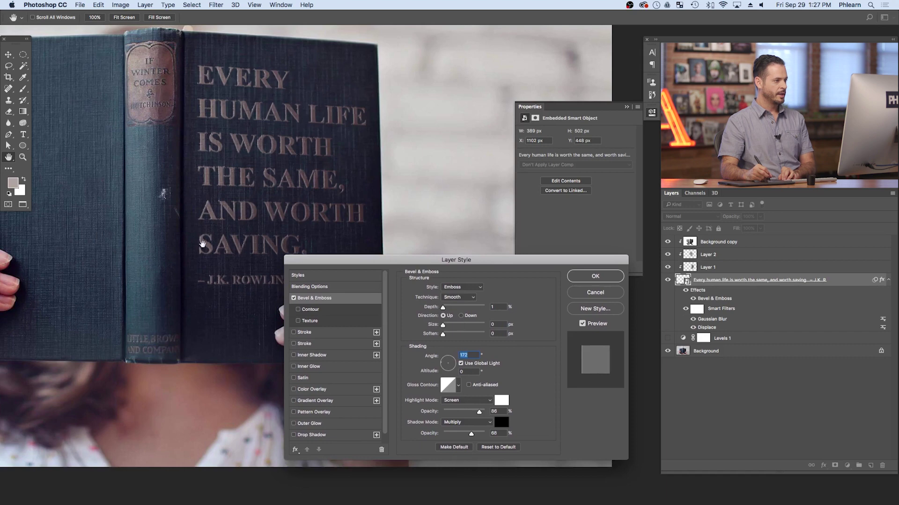
Compare the quote with and without the Bevel & Emboss effect using the layer style preview.
left_click(583, 323)
left_click(583, 324)
left_click(585, 324)
left_click(585, 324)
left_click(585, 324)
left_click(585, 325)
left_click(586, 326)
left_click(585, 325)
left_click(583, 328)
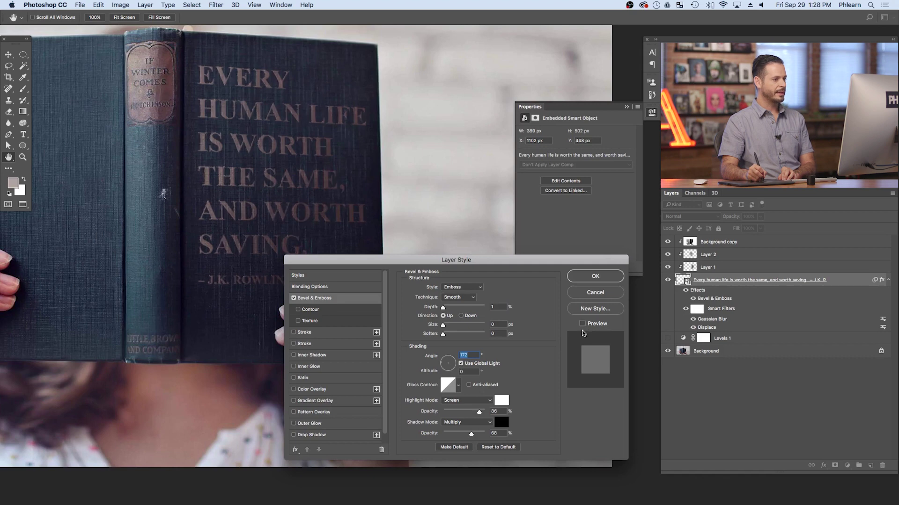
left_click(583, 324)
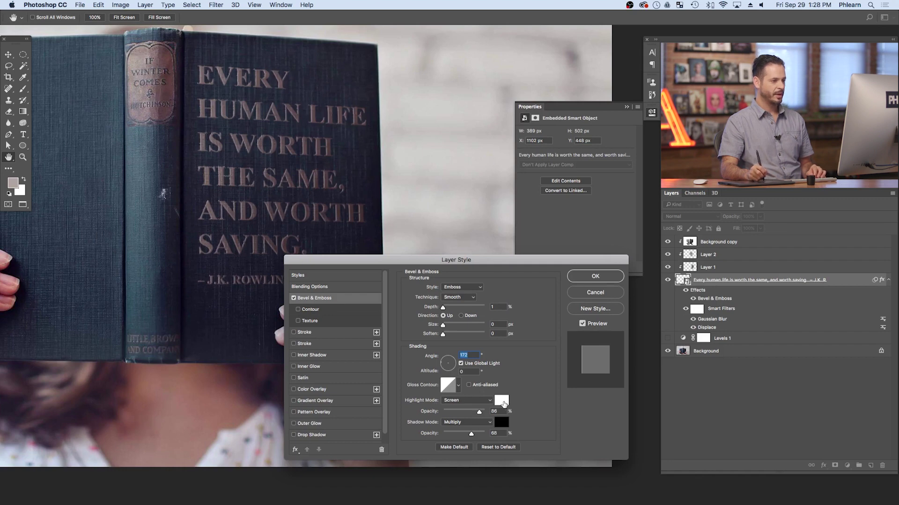
Set the bevel's highlight colour to the beige afa5a0 sampled from the label on the book's spine.
left_click(501, 401)
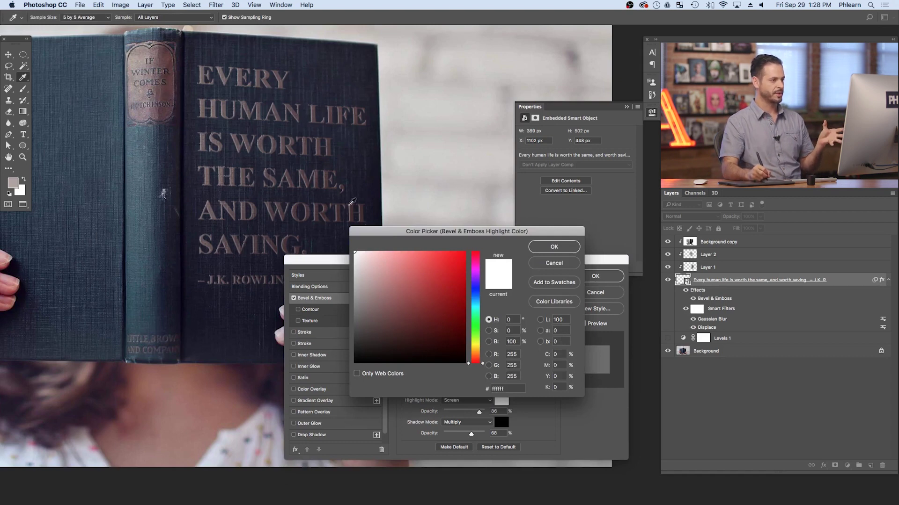
left_click(135, 60)
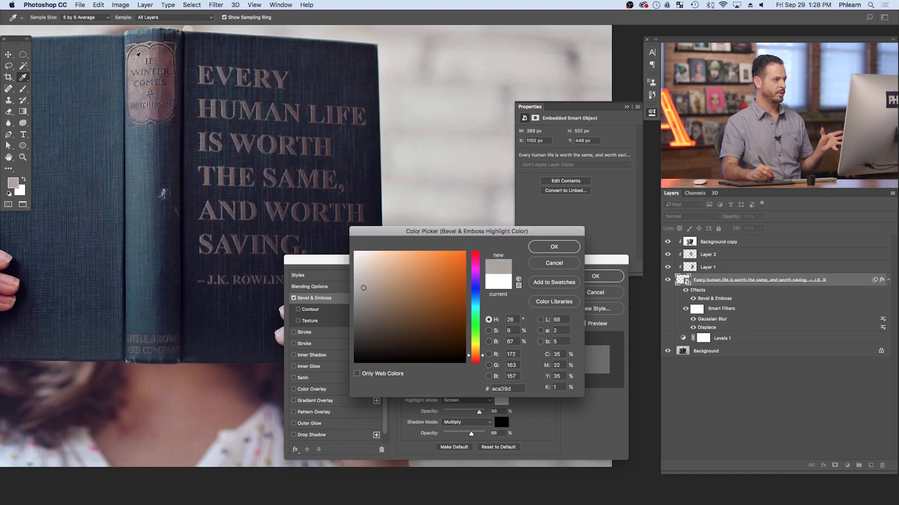
left_click(136, 59)
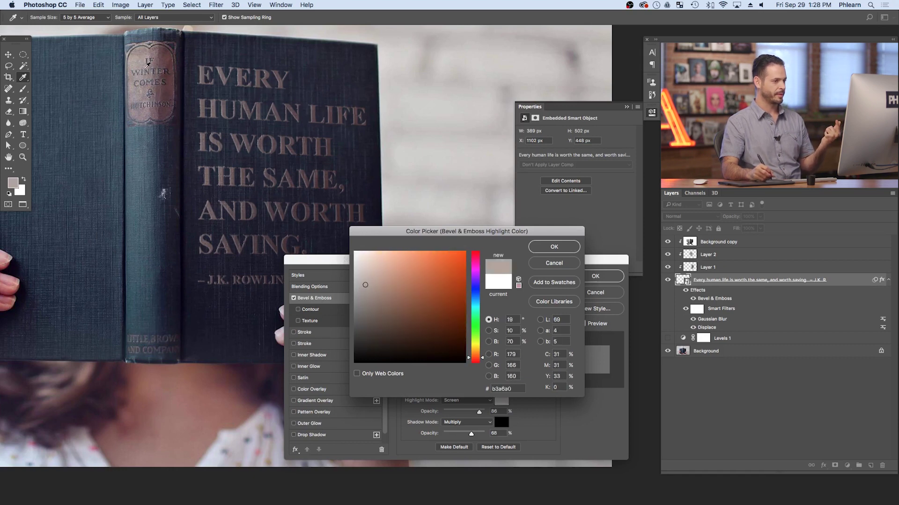
left_click(475, 299)
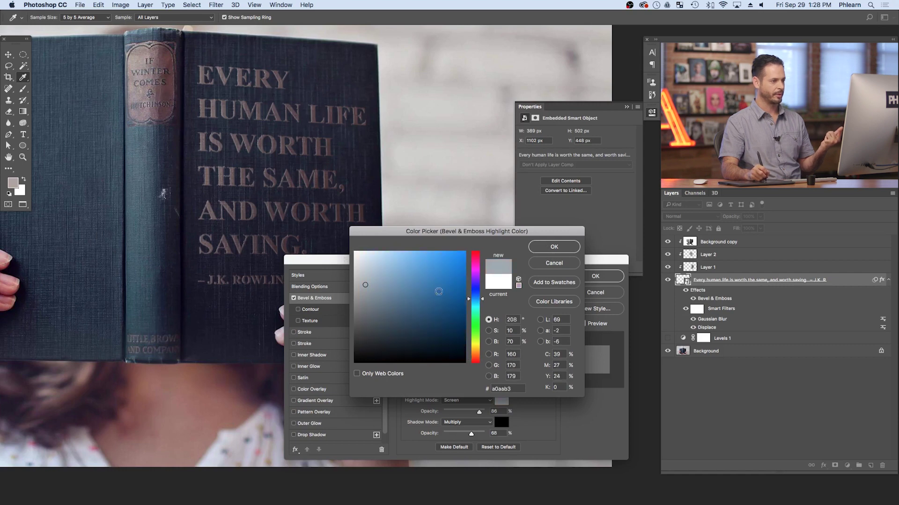
left_click(455, 257)
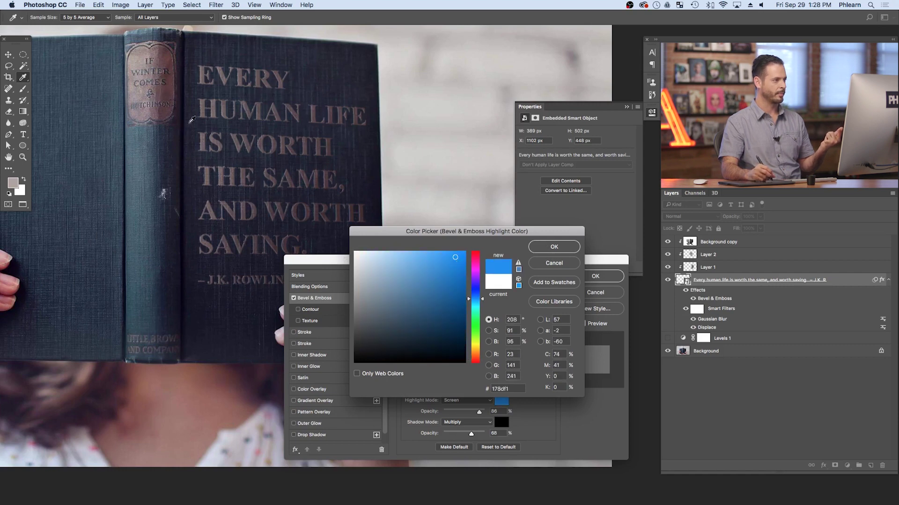
left_click(136, 59)
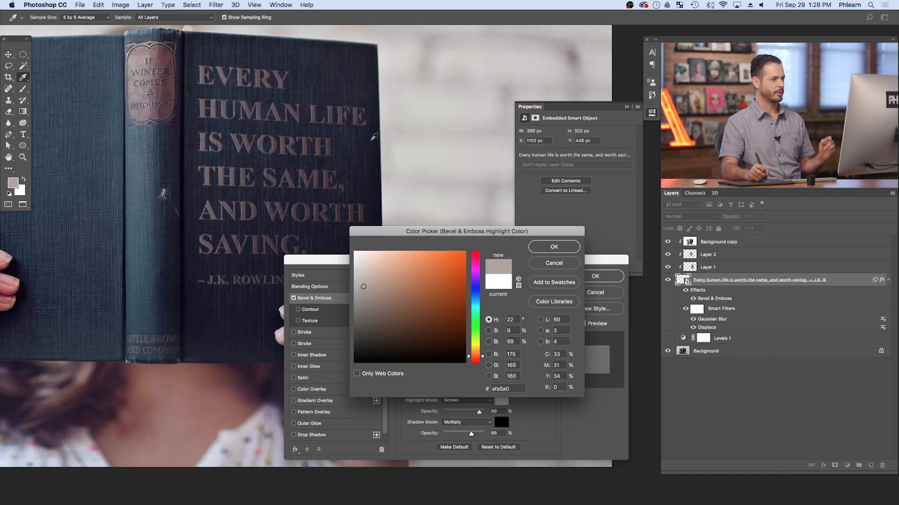
key("Return")
Set the bevel's highlight opacity to 49% and shadow opacity to 80%, and apply the layer style.
left_click_drag(475, 414, 445, 434)
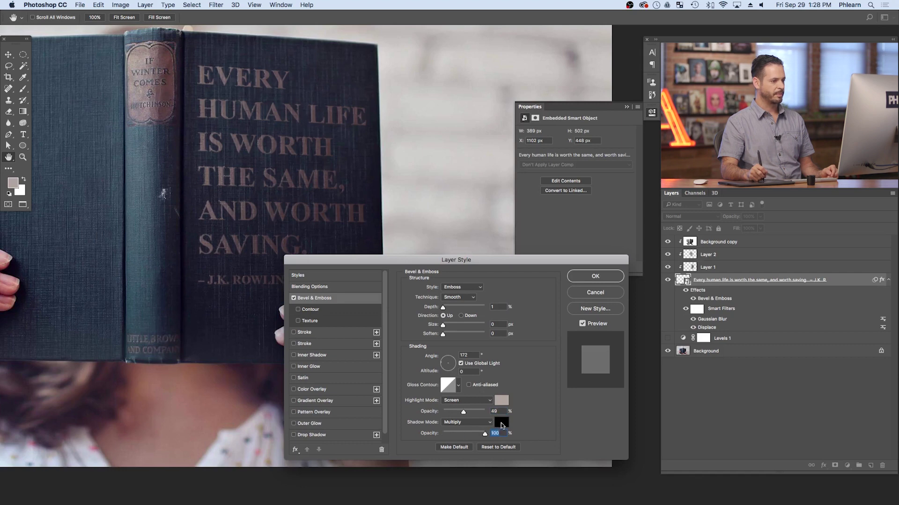
mouse_move(485, 434)
left_mouse_down()
mouse_move(441, 434)
mouse_move(476, 434)
left_mouse_up()
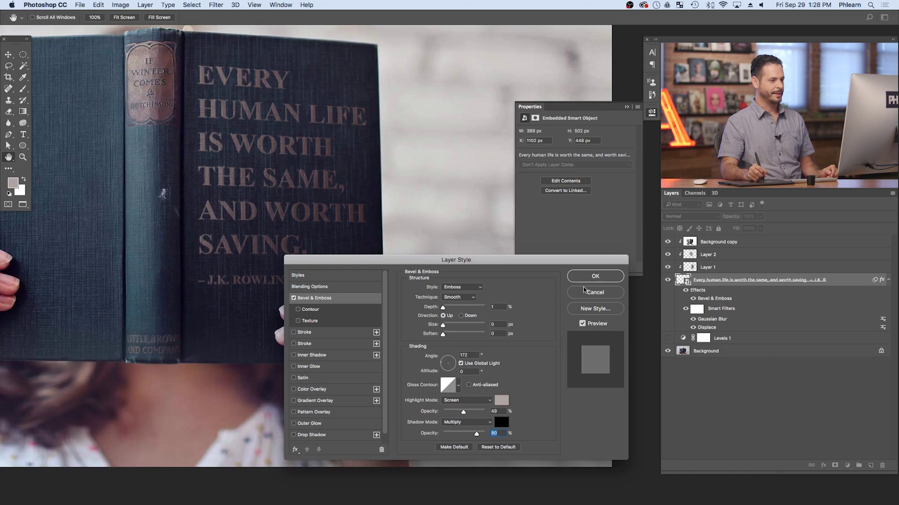
left_click(597, 278)
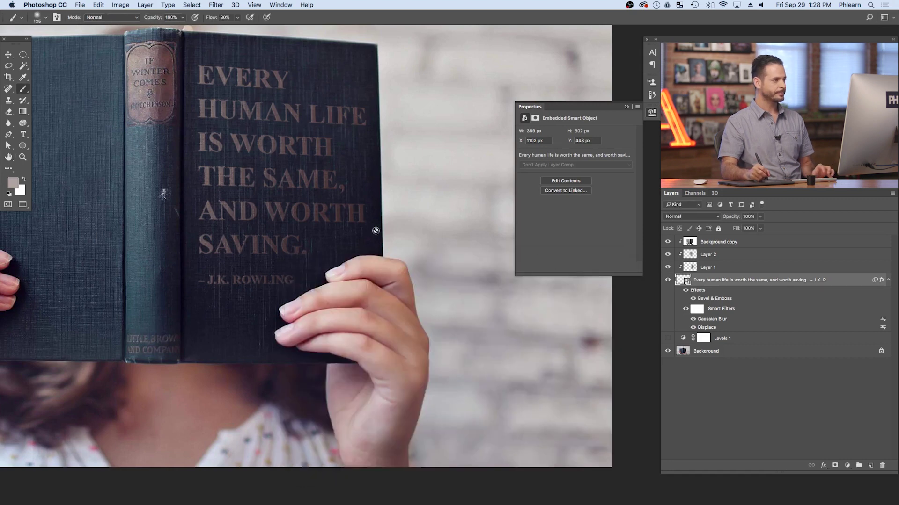
Put the layer properties away and examine the embossed quote on the book cover.
left_click_drag(359, 277, 437, 366)
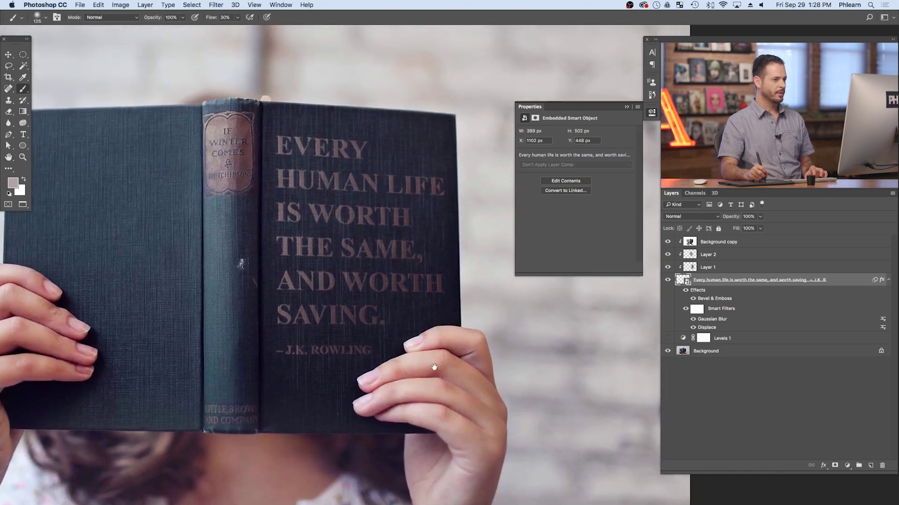
left_click(652, 113)
scroll(417, 267, "up", 2)
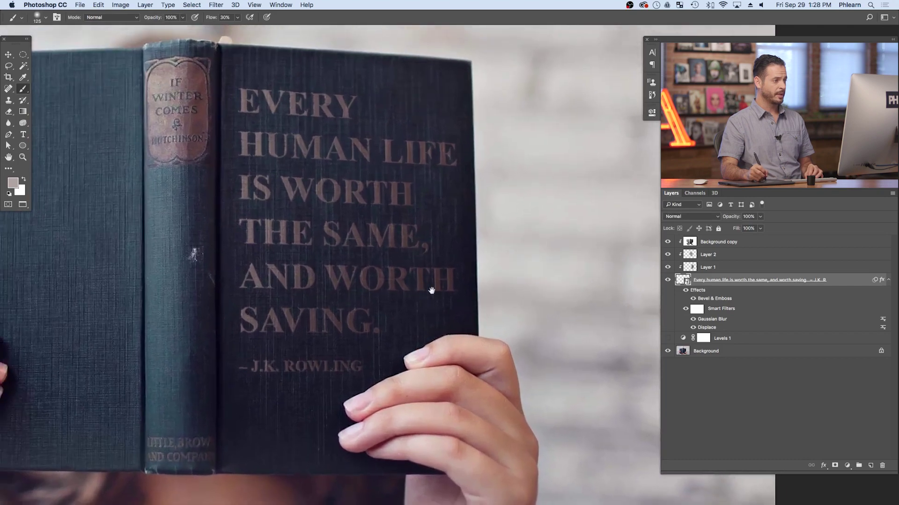
left_click_drag(421, 287, 458, 354)
key("super+minus")
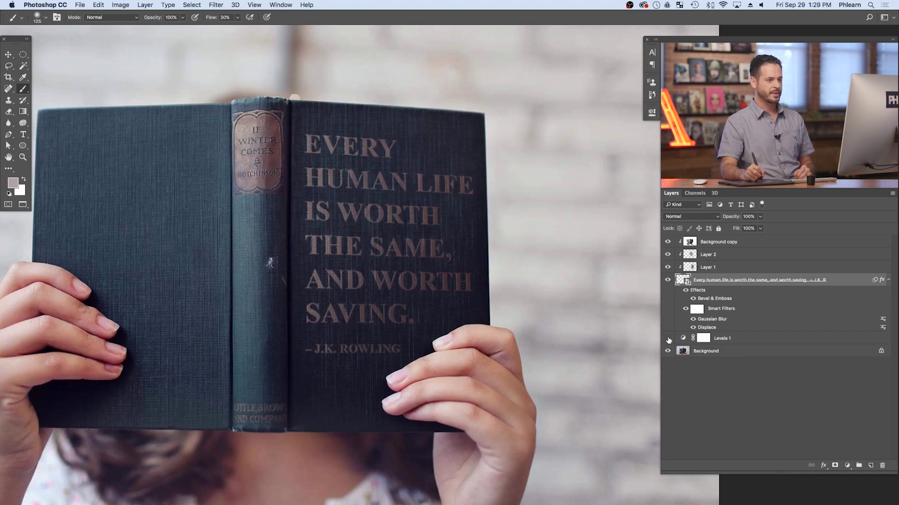
Hide the quote layer and delete the Levels 1 adjustment layer above the background.
left_click(668, 279)
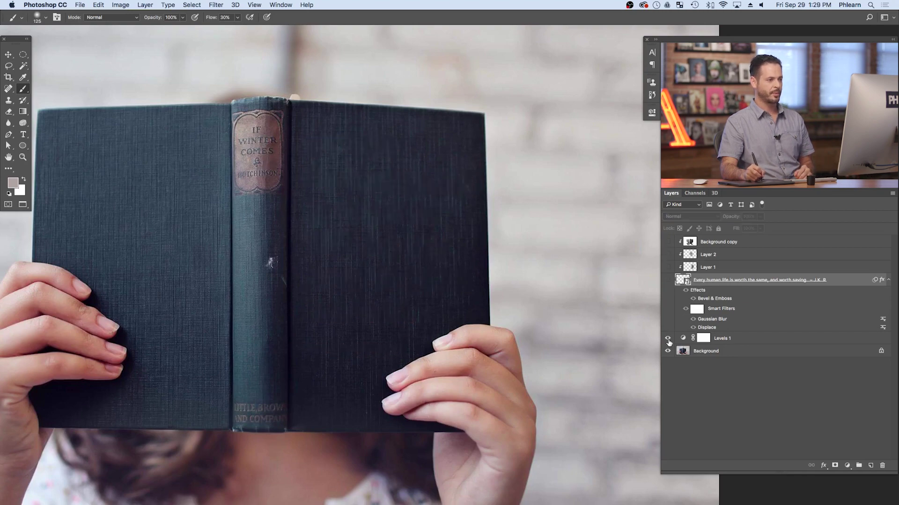
left_click(668, 338)
key("d")
left_click(720, 340)
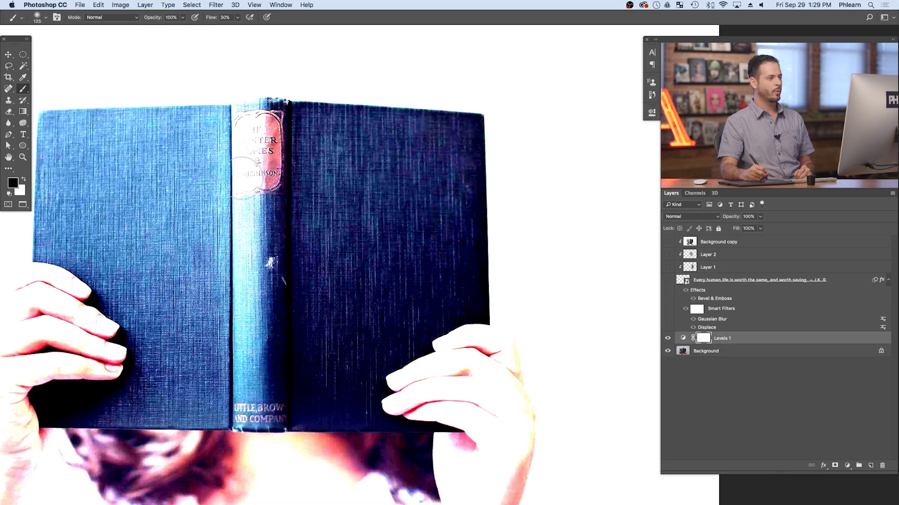
left_click_drag(761, 343, 882, 466)
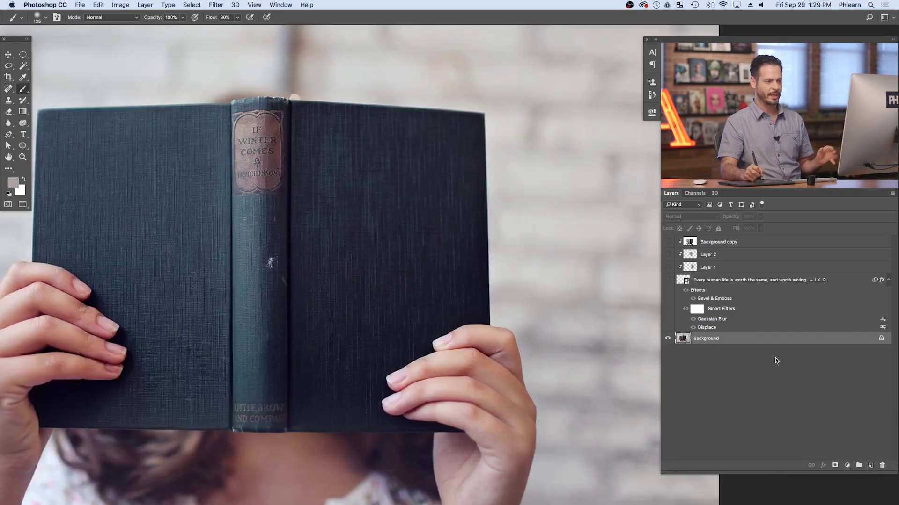
Show the quote without its effects or clipped layers, and compare it with the Displace and Gaussian Blur smart filters off and on.
left_click(667, 281)
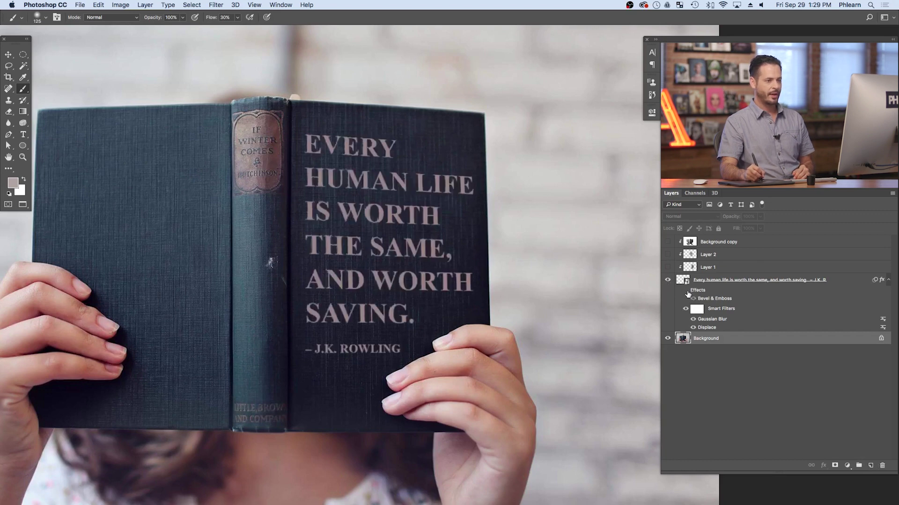
left_click(686, 310)
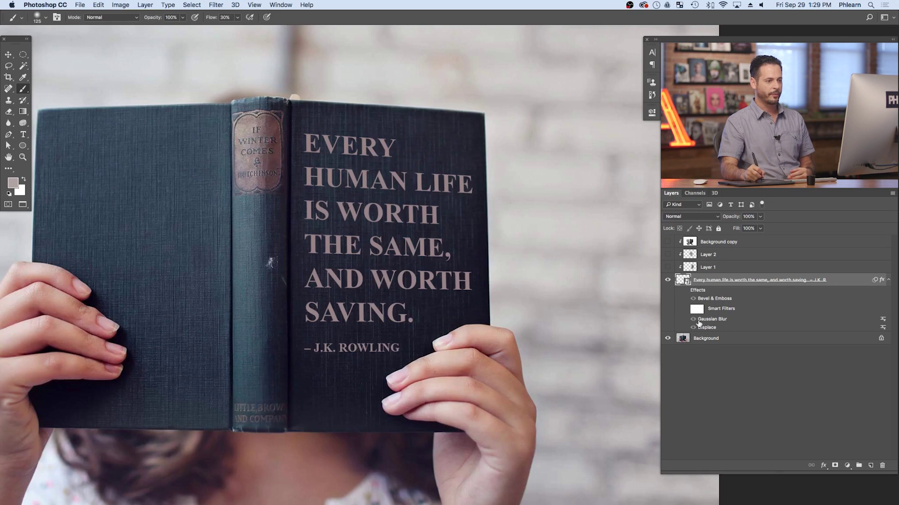
left_click(685, 310)
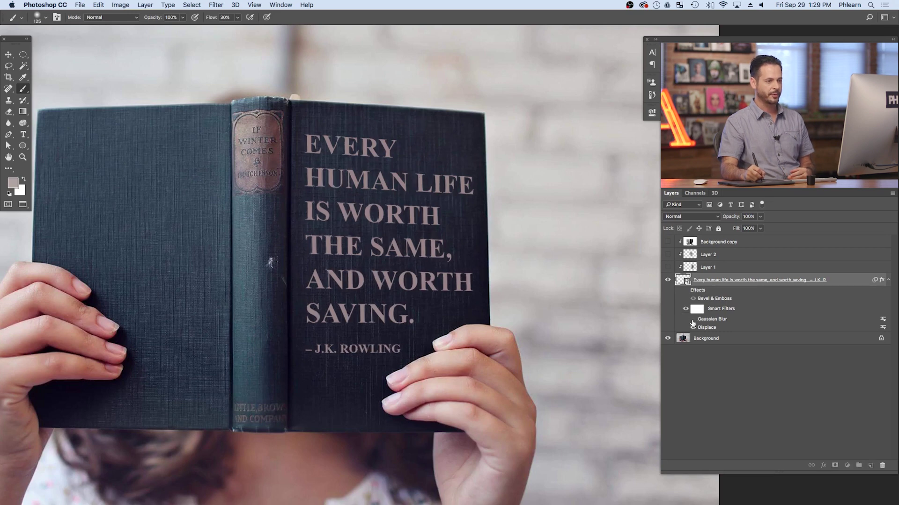
left_click(693, 327)
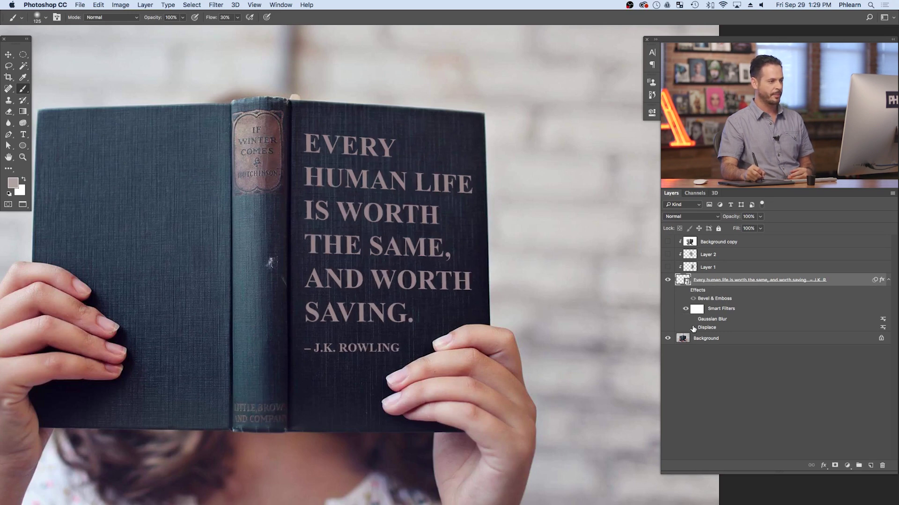
left_click(693, 328)
left_click(693, 328)
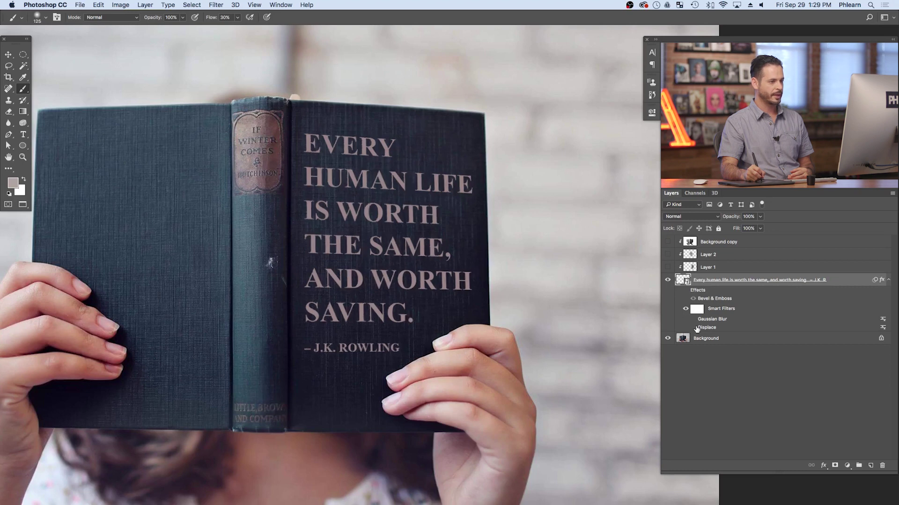
left_click(693, 327)
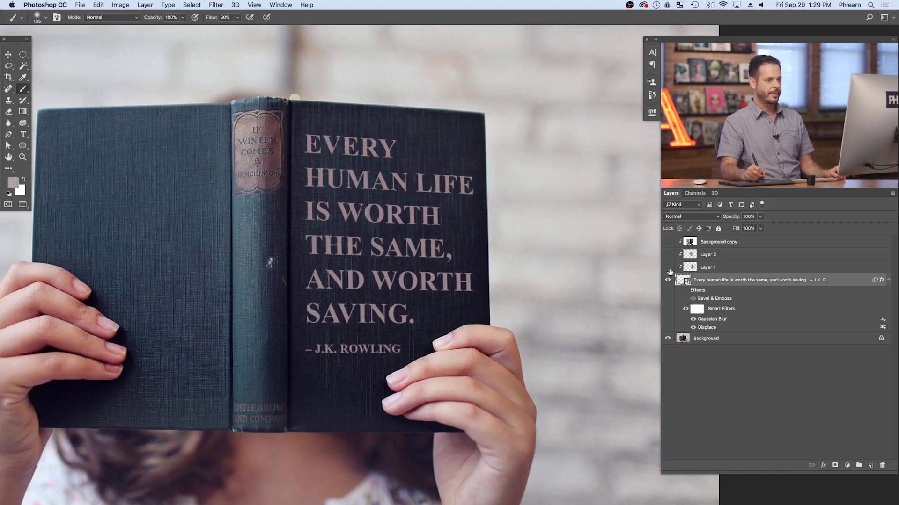
Show the clipped shading layers Layer 1 and Layer 2 and the Background copy texture layer on the quote.
left_click_drag(667, 267, 669, 256)
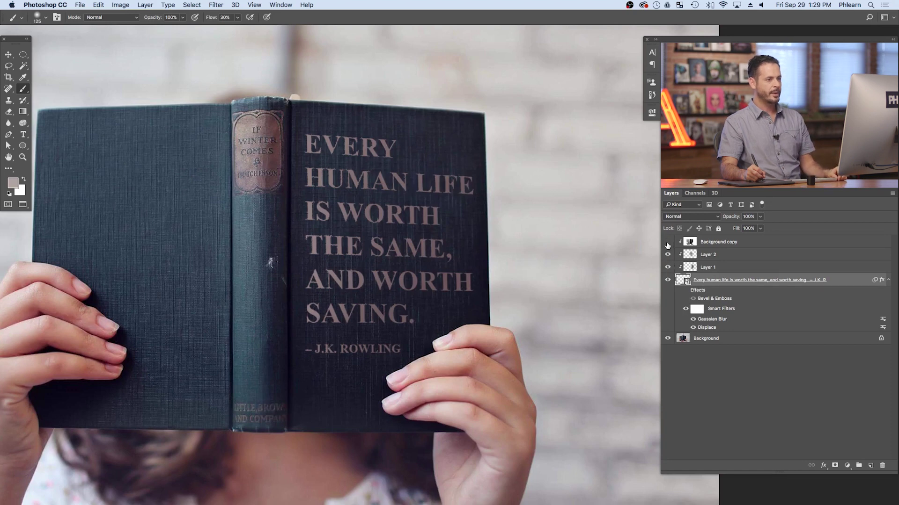
left_click(668, 243)
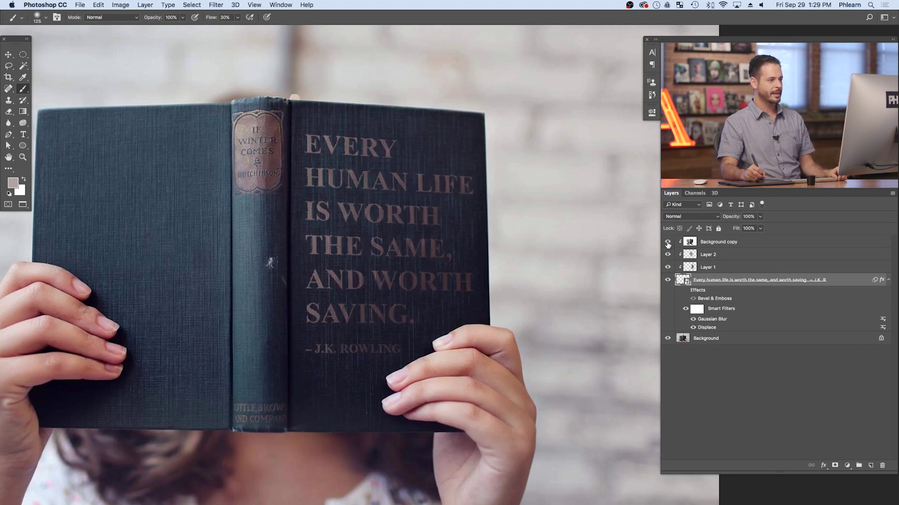
left_click(667, 244)
left_click(668, 243)
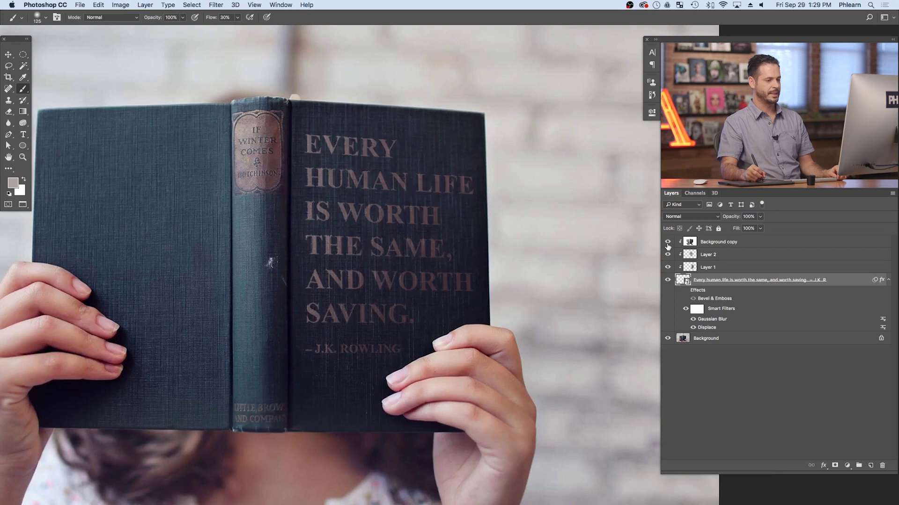
Compare the quote's lettering up close with the Background copy texture layer off and on.
key("super+plus")
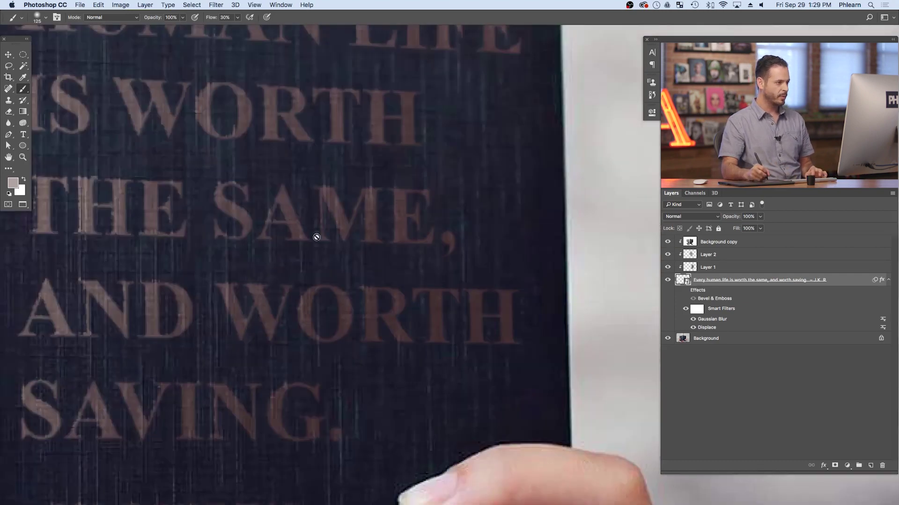
left_click(668, 242)
left_click(667, 242)
left_click(668, 242)
left_click(667, 242)
left_click(664, 242)
left_click(664, 242)
left_click(664, 242)
left_click(664, 242)
left_click(663, 242)
left_click(662, 242)
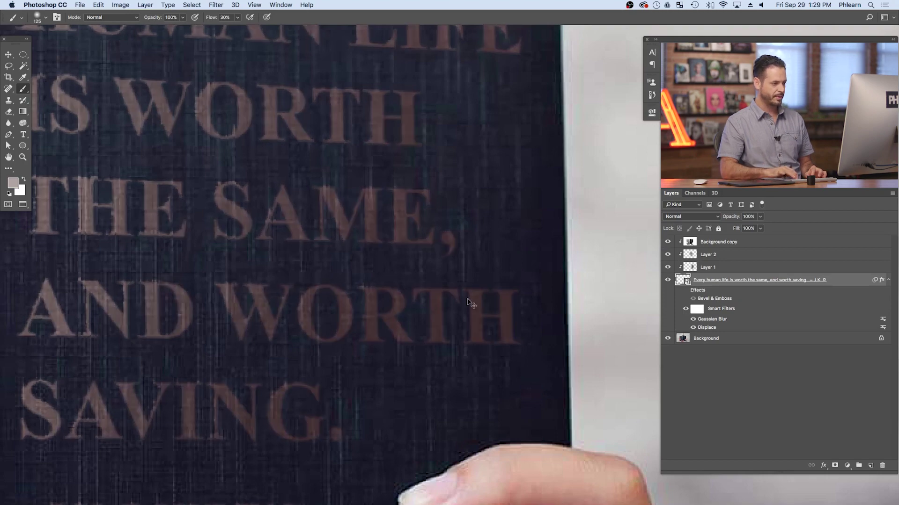
key("super+minus")
key("super+minus")
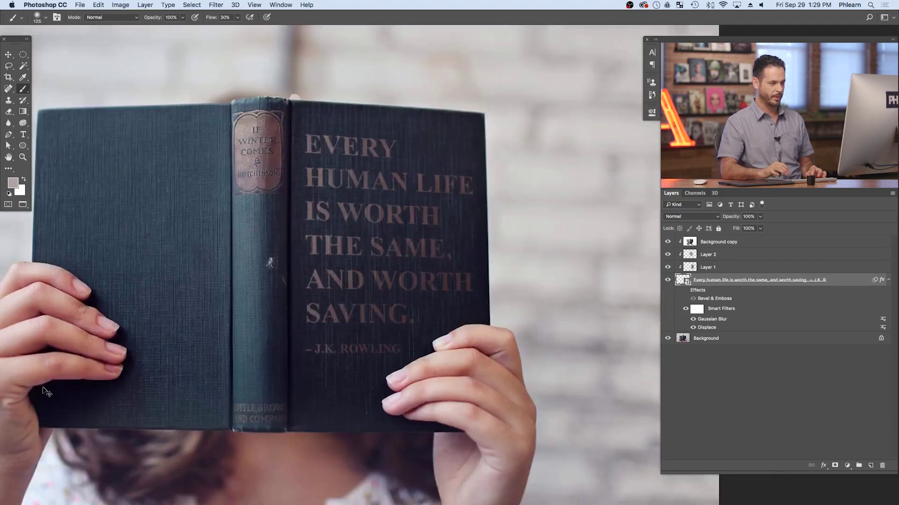